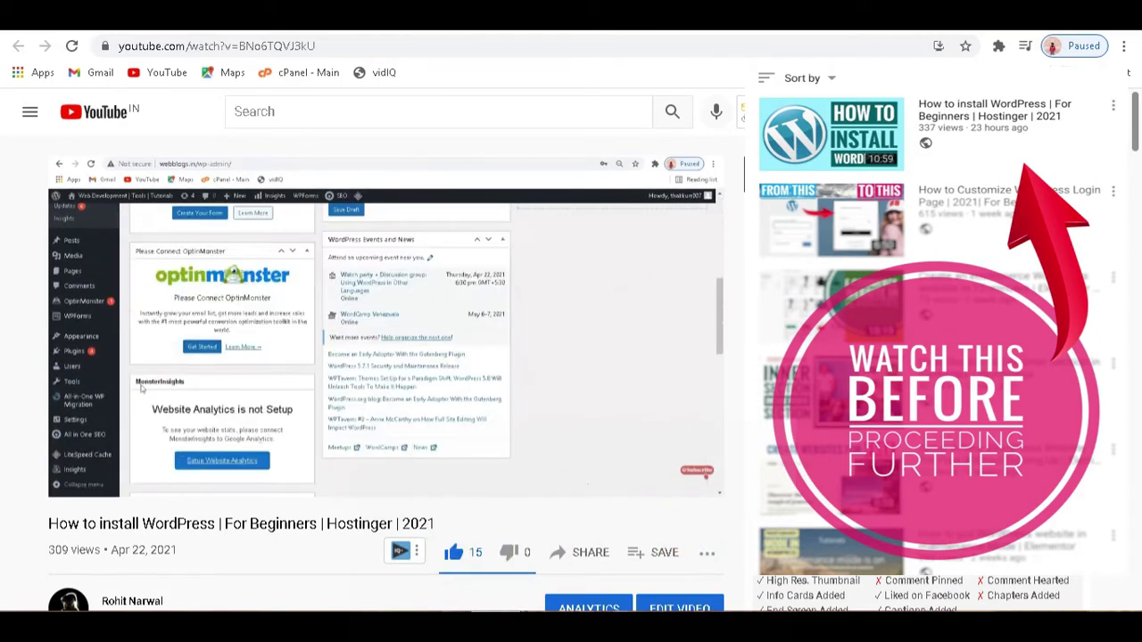
- Open webblogs.in/wp-admin in a new browser tab and log in to the WordPress dashboard
key(ctrl+t)
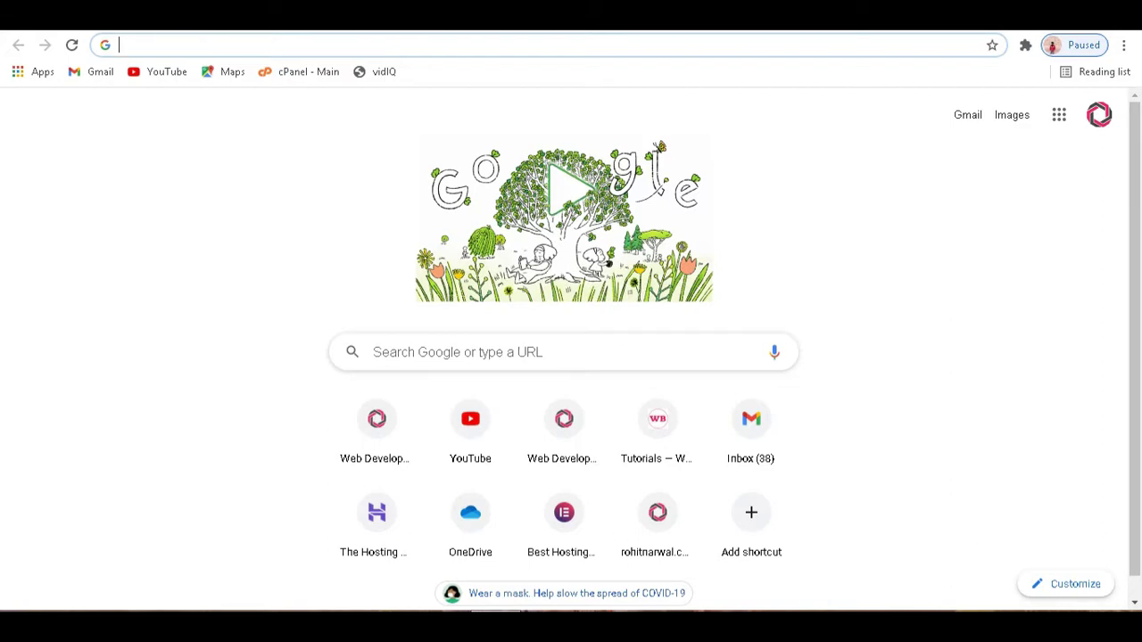
click(203, 198)
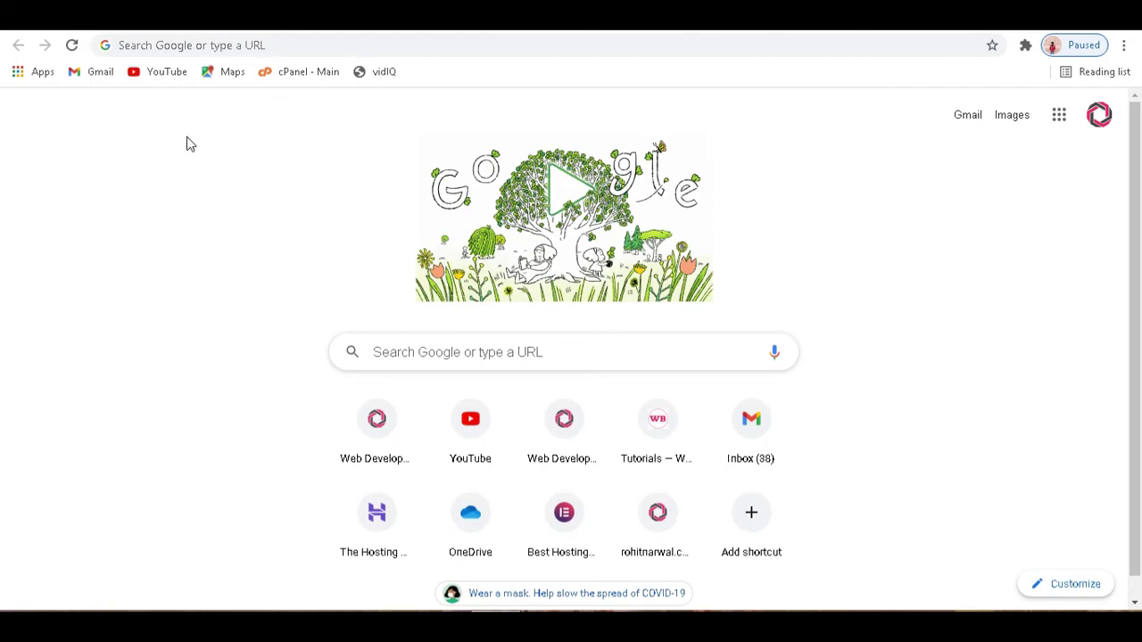
click(216, 40)
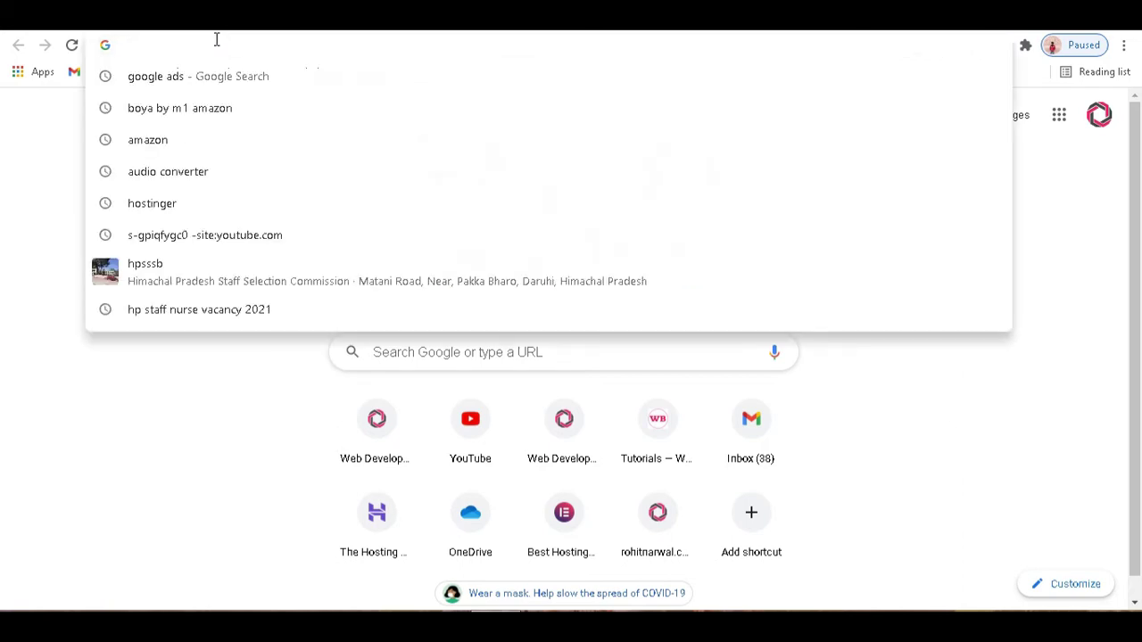
text(we)
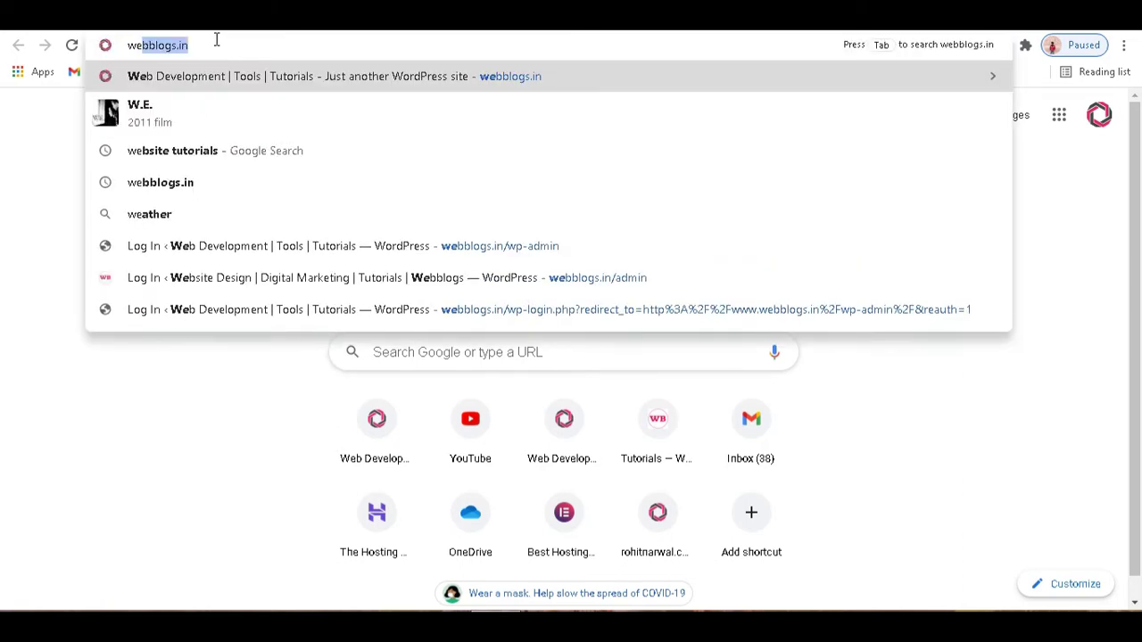
key(Right)
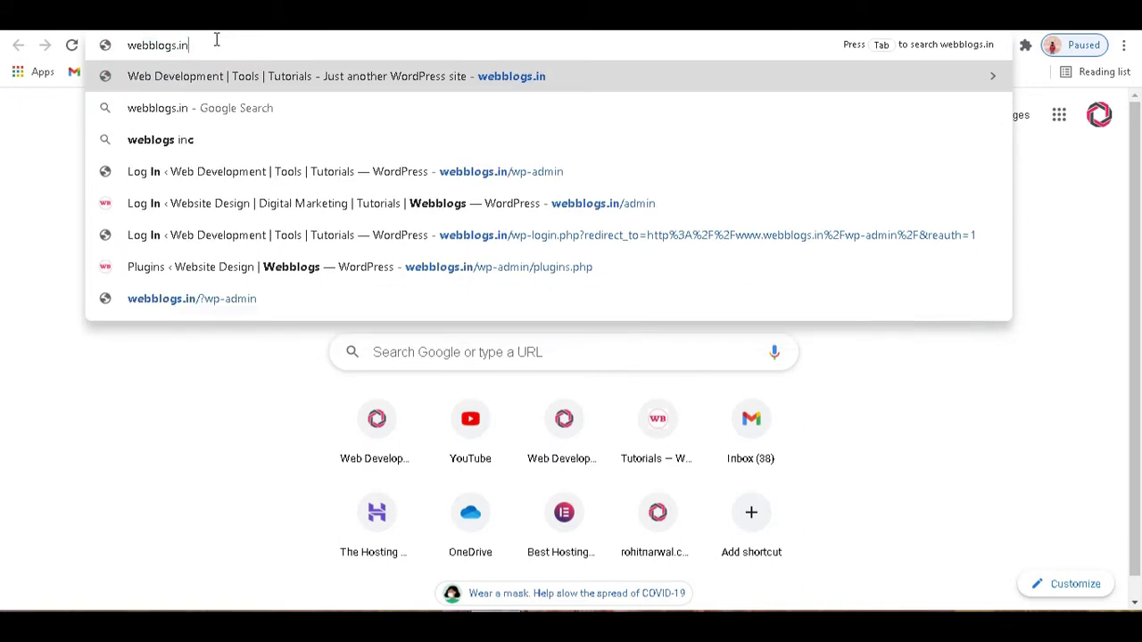
text(/w)
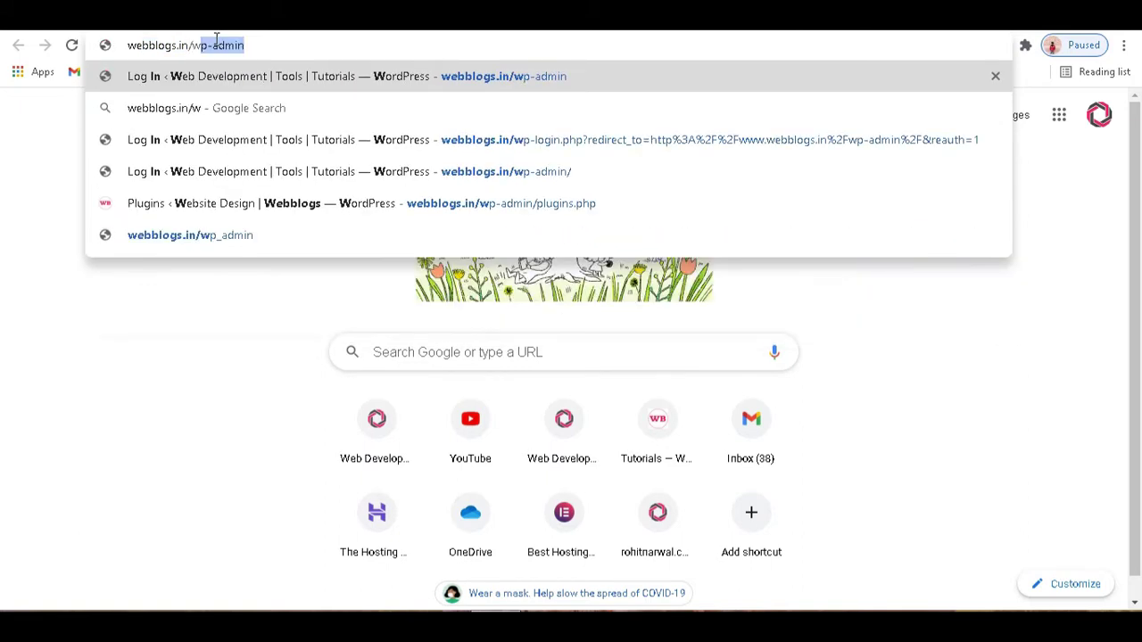
key(Right)
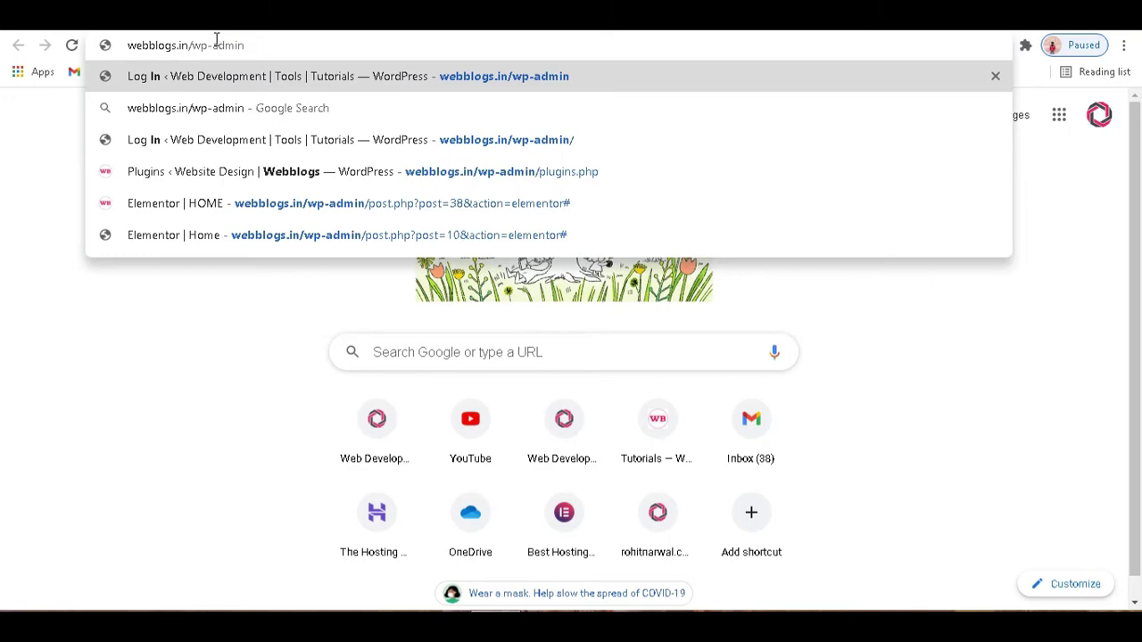
key(Return)
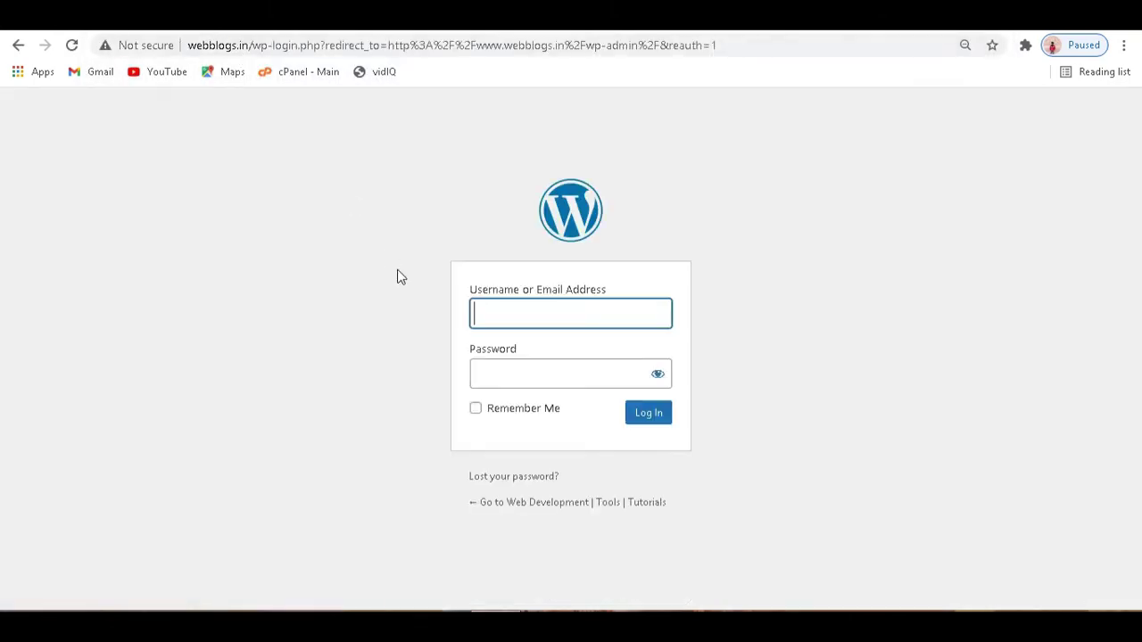
click(480, 304)
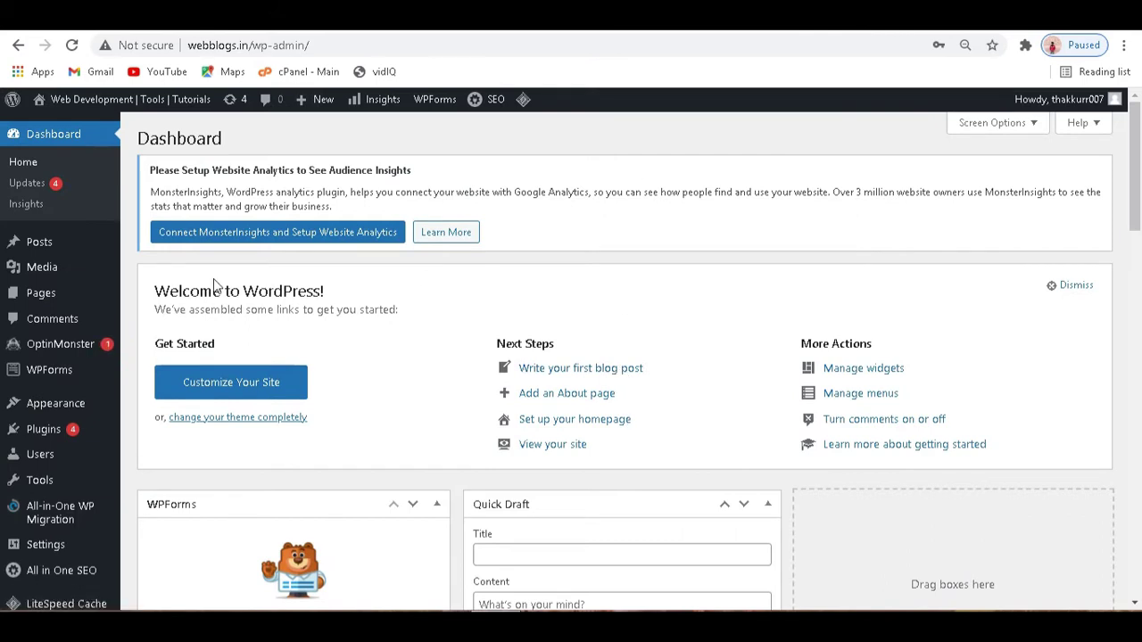
- Open the live site from the dashboard in a new tab and look over its homepage and Hello world! post
mouse_move(131, 110)
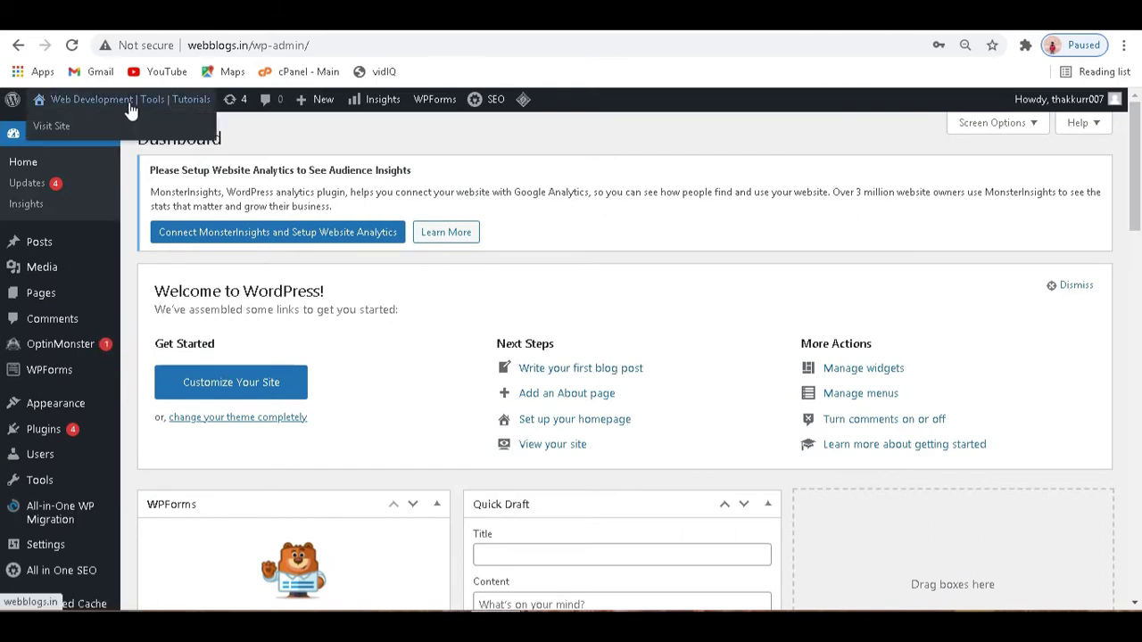
right_click(53, 126)
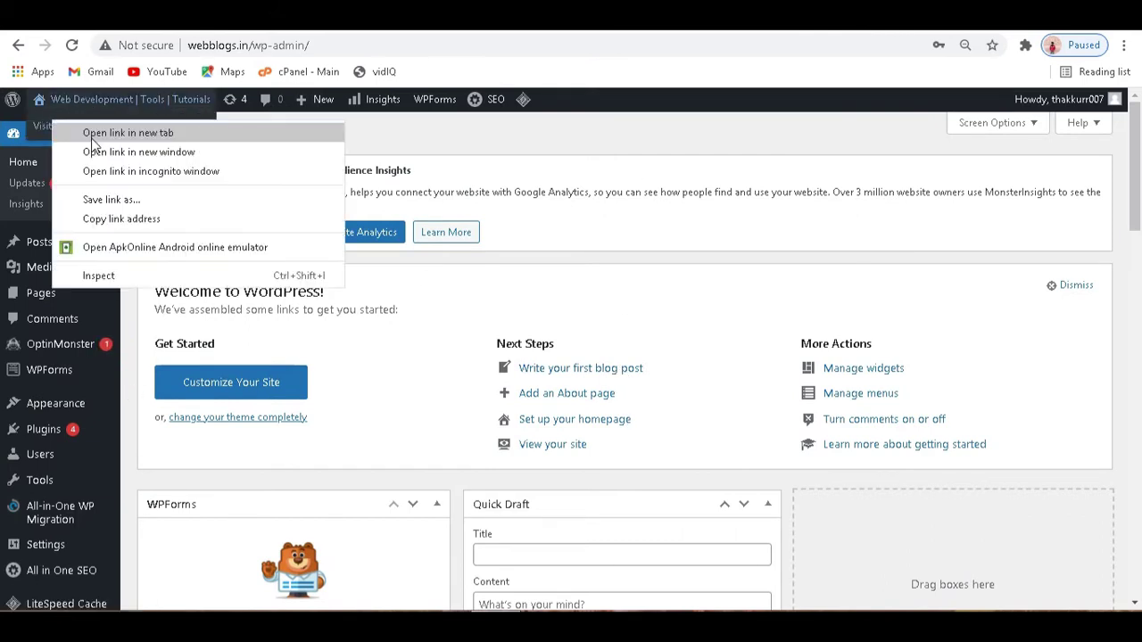
click(93, 134)
click(268, 16)
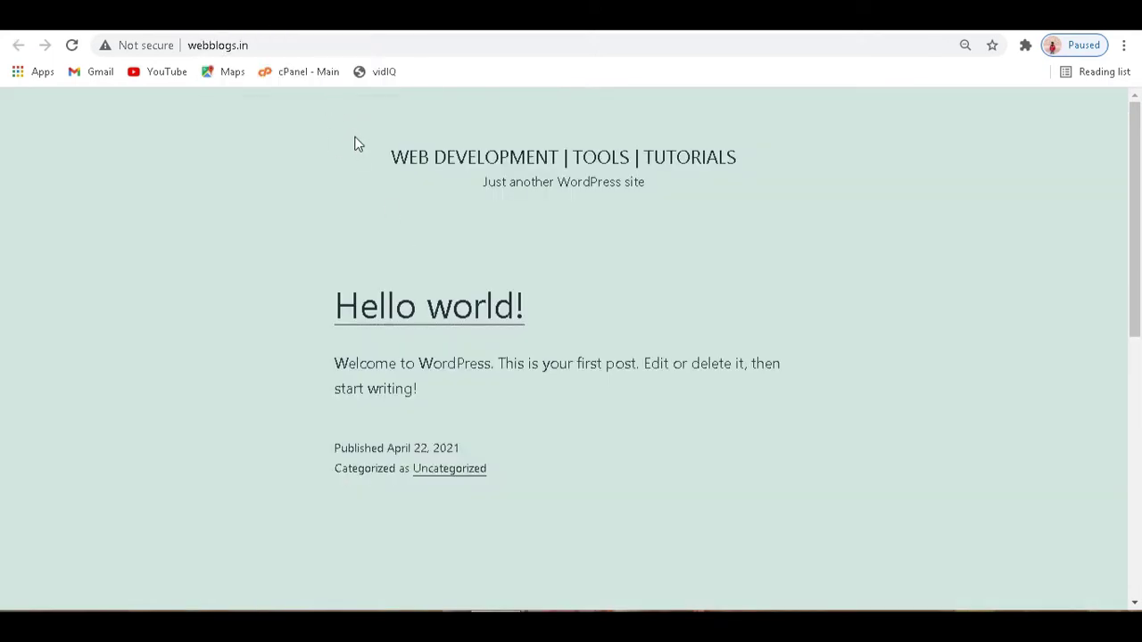
drag(357, 145, 589, 435)
click(587, 435)
drag(330, 363, 492, 363)
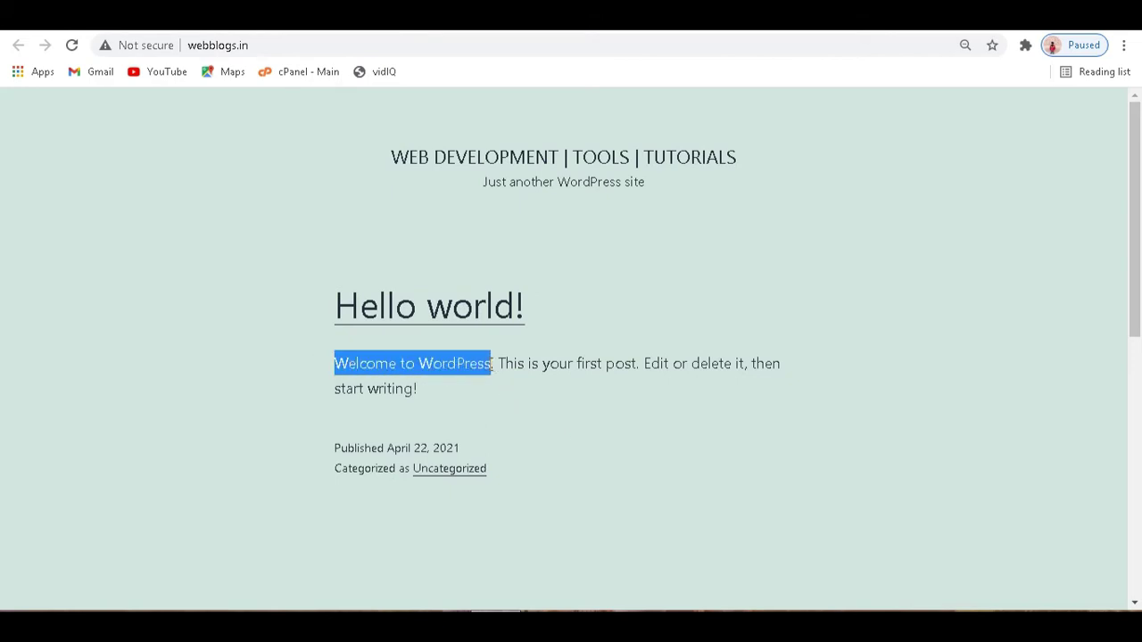
drag(1138, 230, 909, 269)
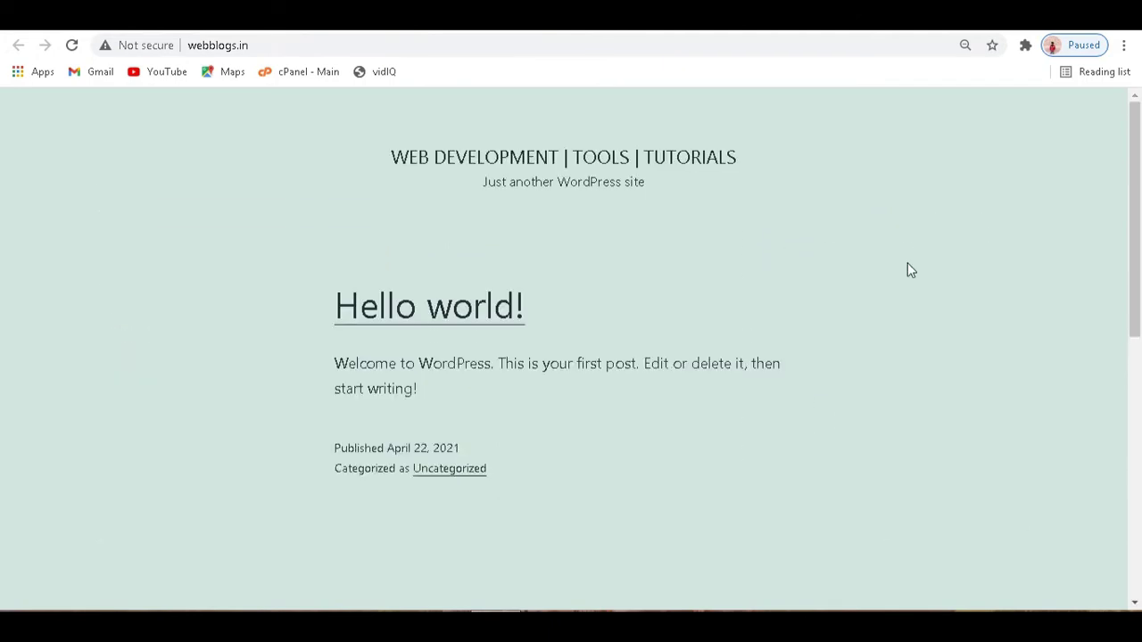
drag(1139, 223, 1138, 144)
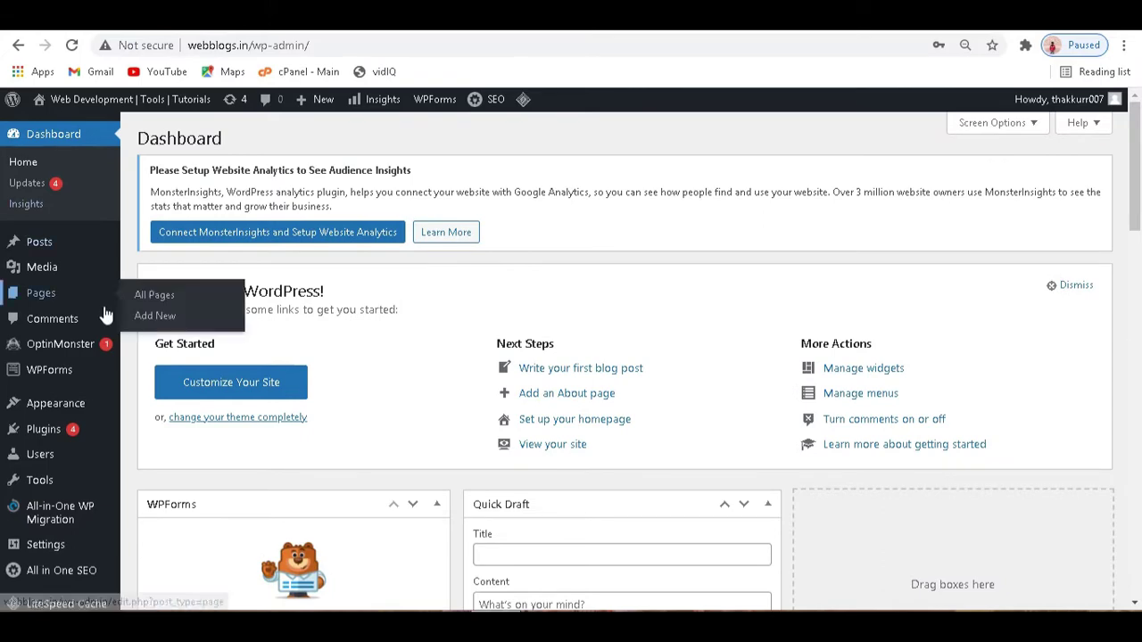
- Open the installed themes page from the WordPress dashboard
scroll(80, 295, down, 3)
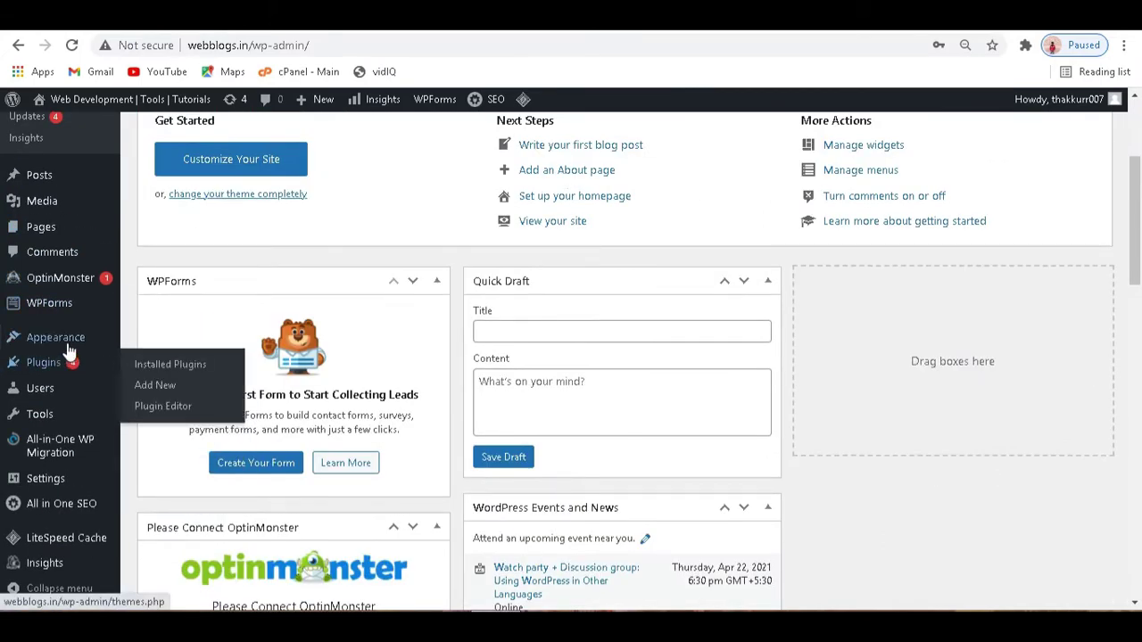
mouse_move(68, 347)
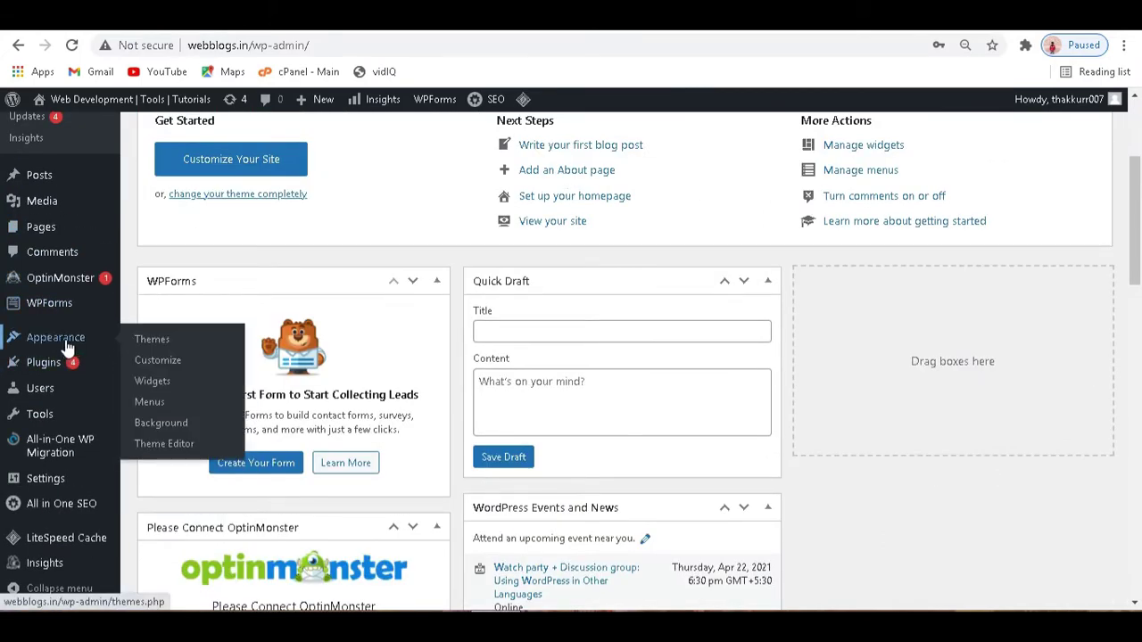
click(164, 348)
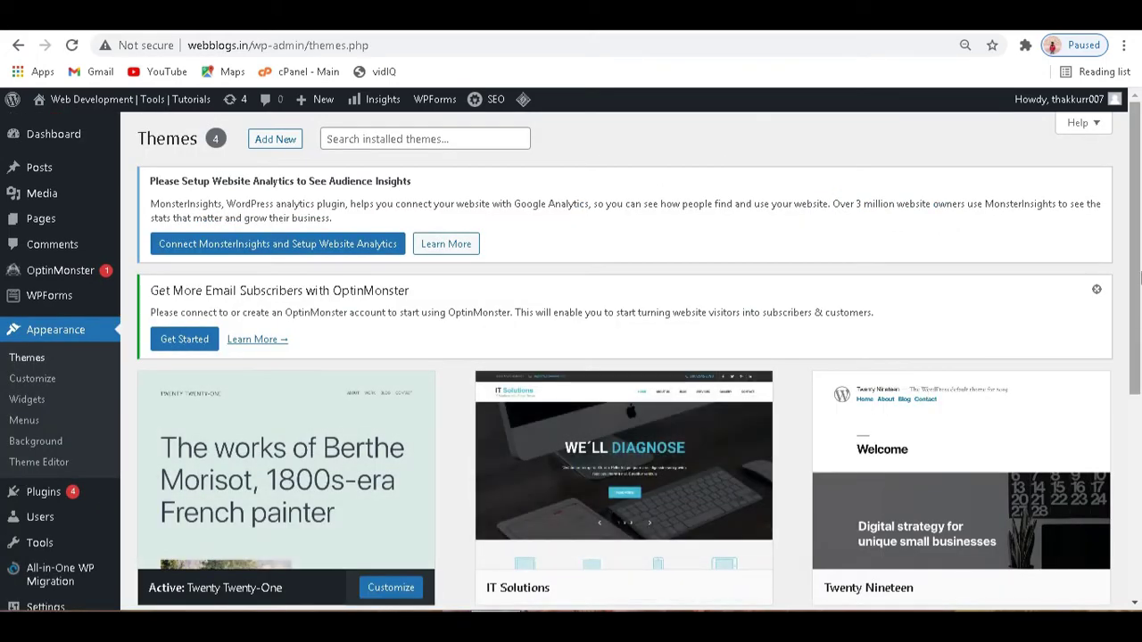
- Activate the Twenty Nineteen theme and reload the live site to check its homepage from header to footer
drag(1137, 277, 1052, 423)
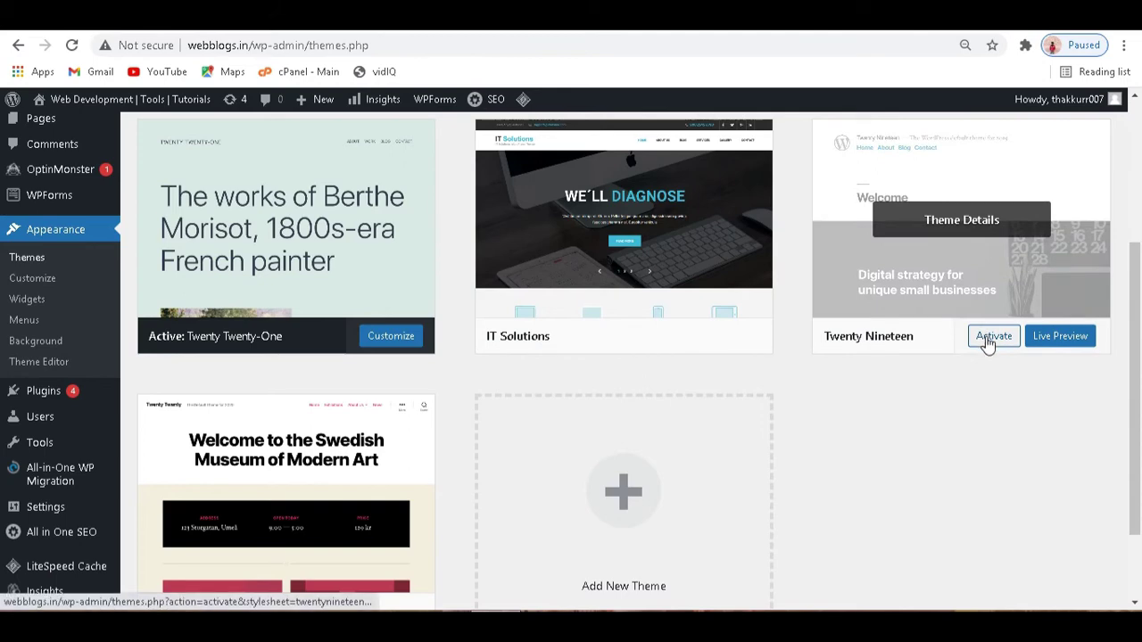
click(987, 339)
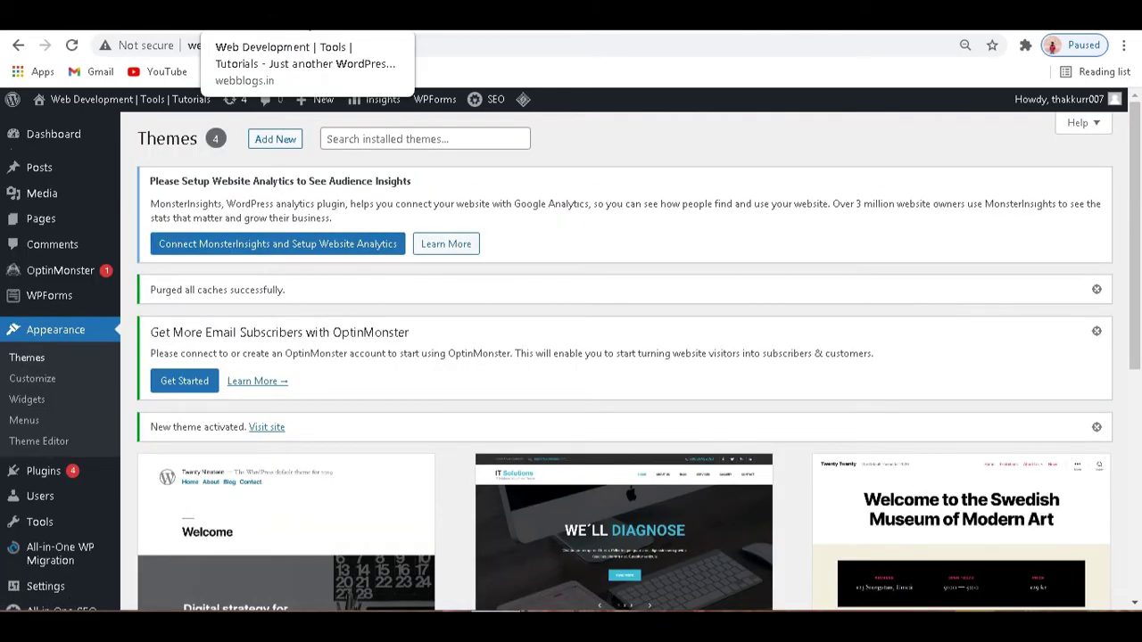
click(267, 16)
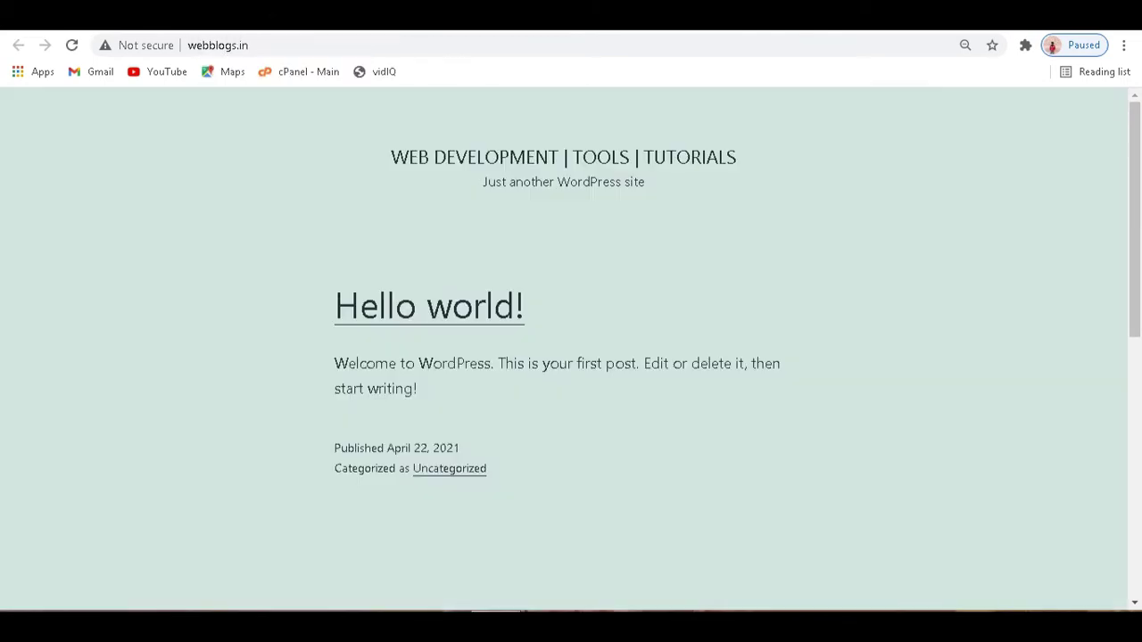
click(71, 46)
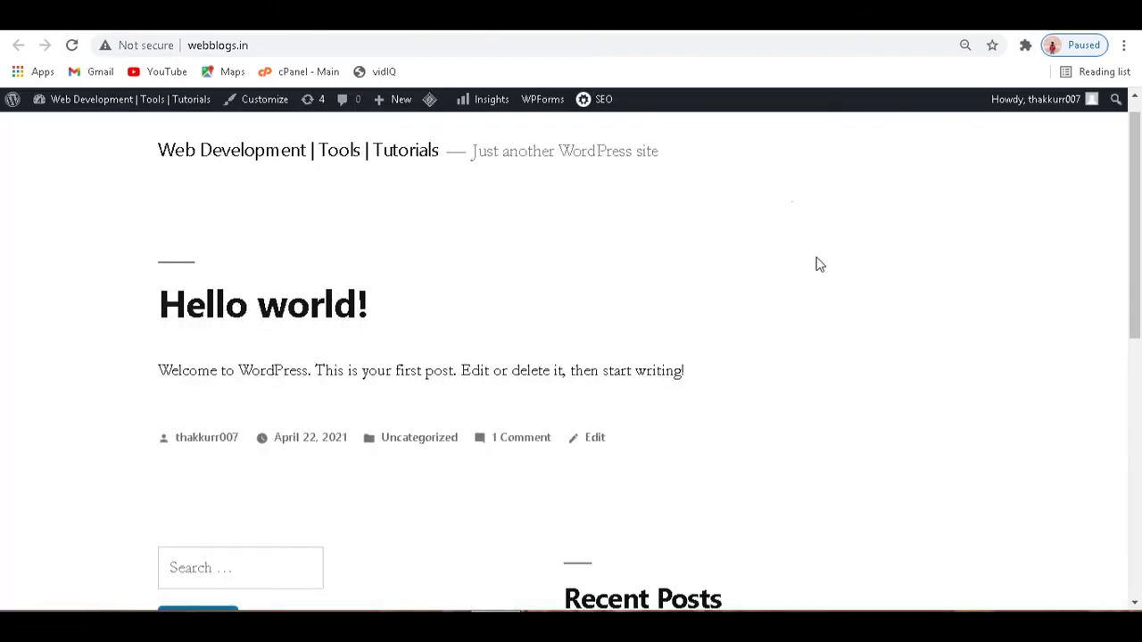
scroll(859, 326, down, 3)
scroll(862, 335, down, 4)
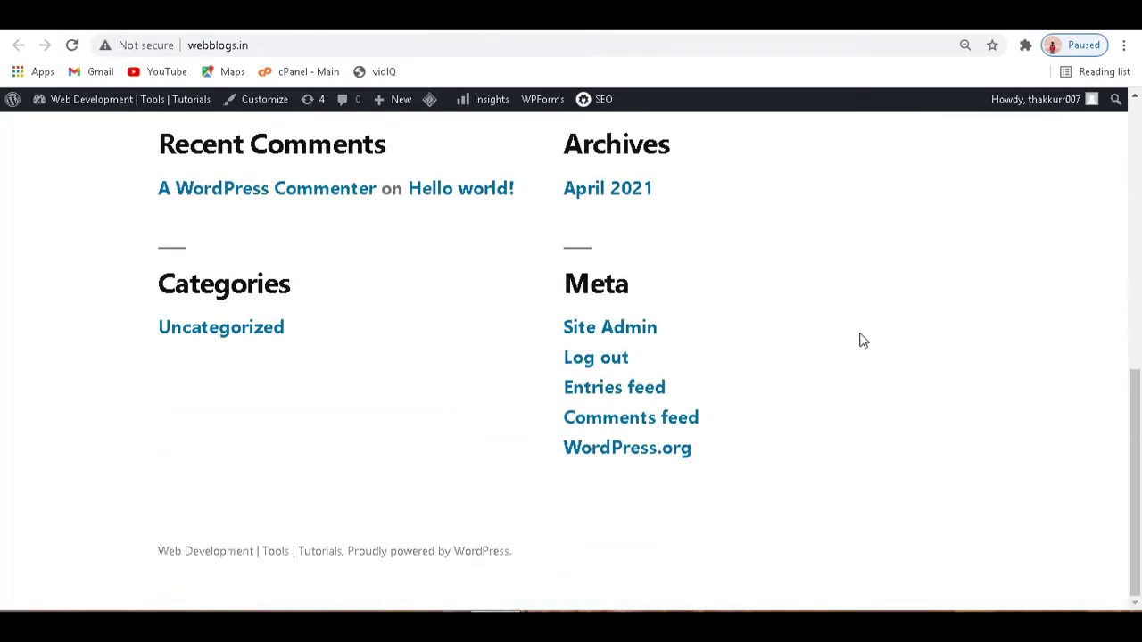
scroll(862, 339, up, 10)
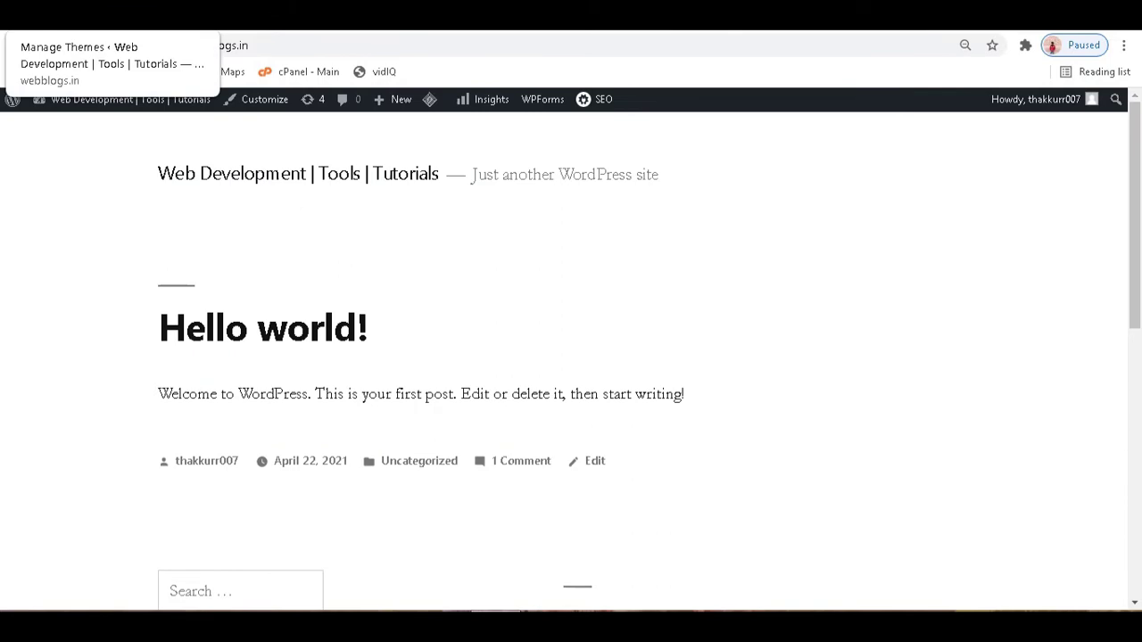
- Return to the installed themes and activate the IT Solutions theme
click(107, 15)
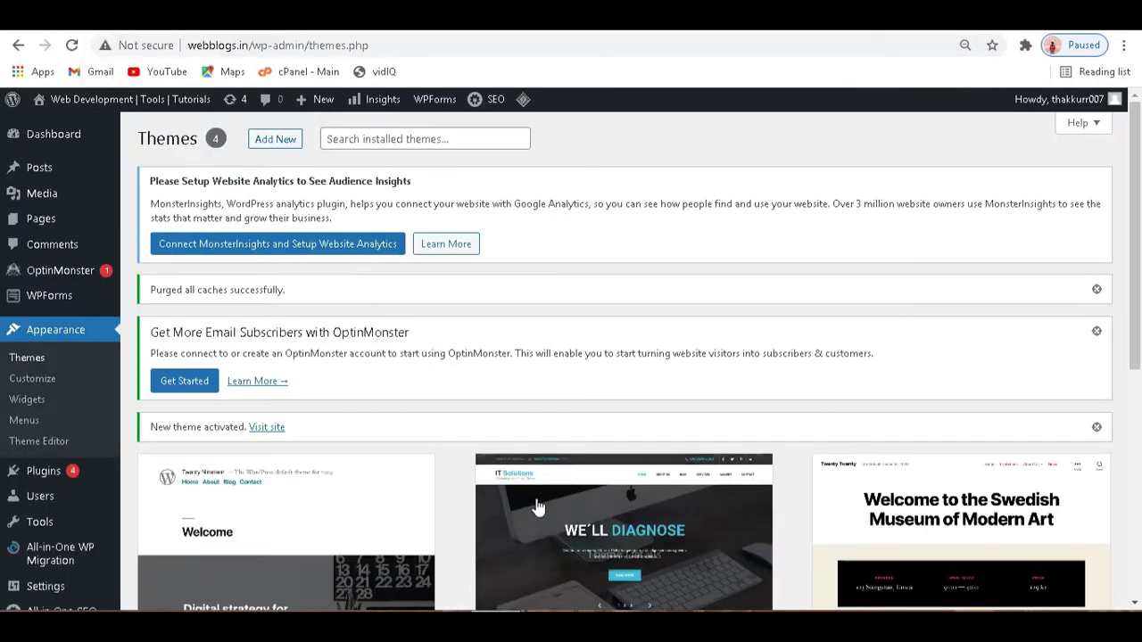
scroll(720, 368, down, 2)
scroll(721, 369, down, 1)
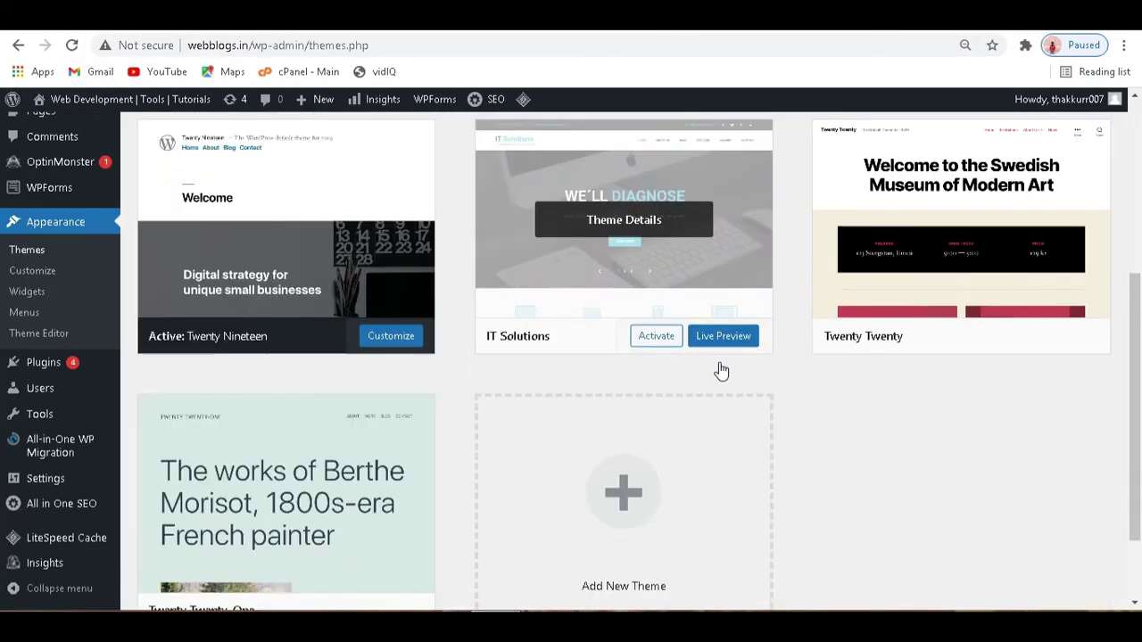
scroll(535, 392, down, 1)
scroll(480, 373, up, 1)
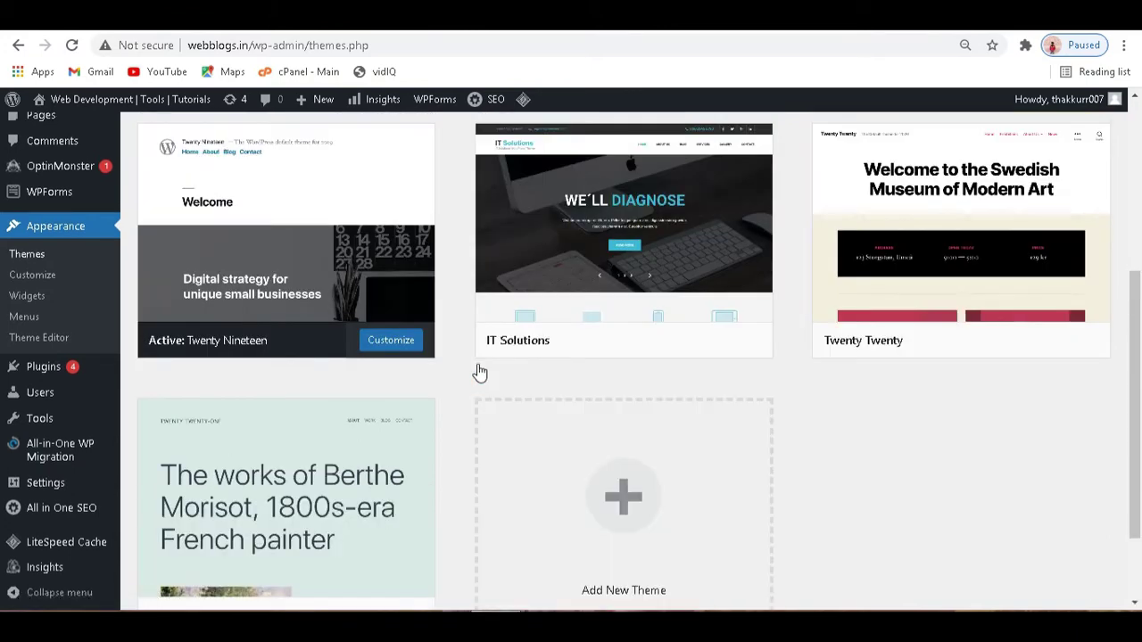
mouse_move(525, 316)
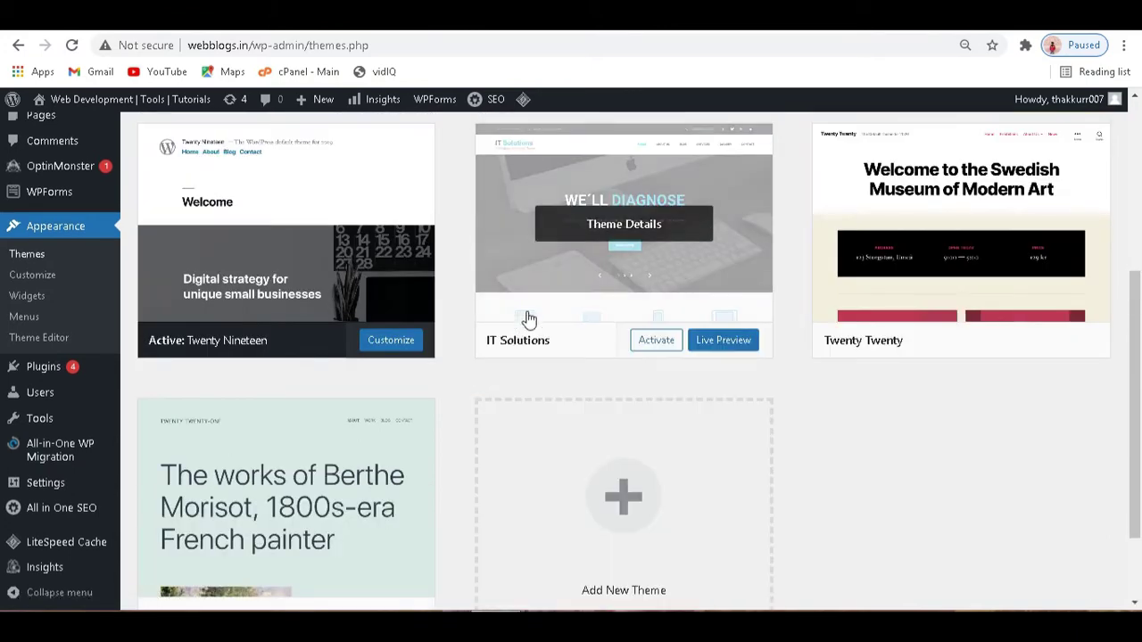
click(650, 349)
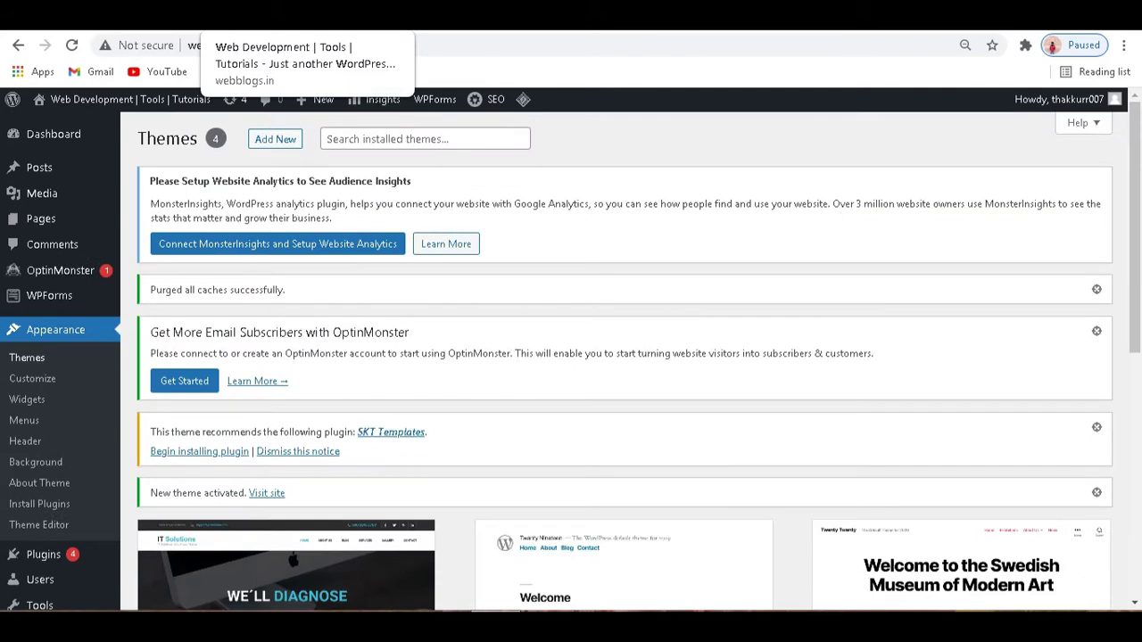
- Reload the live site and examine the homepage layout and sidebar under the IT Solutions theme
click(286, 18)
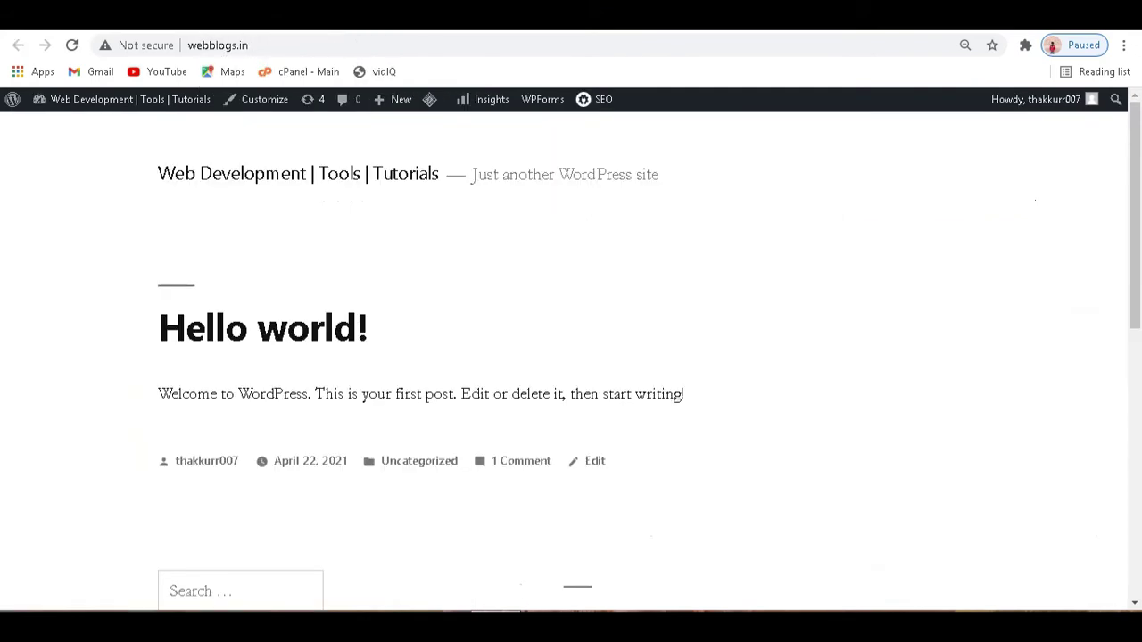
click(72, 46)
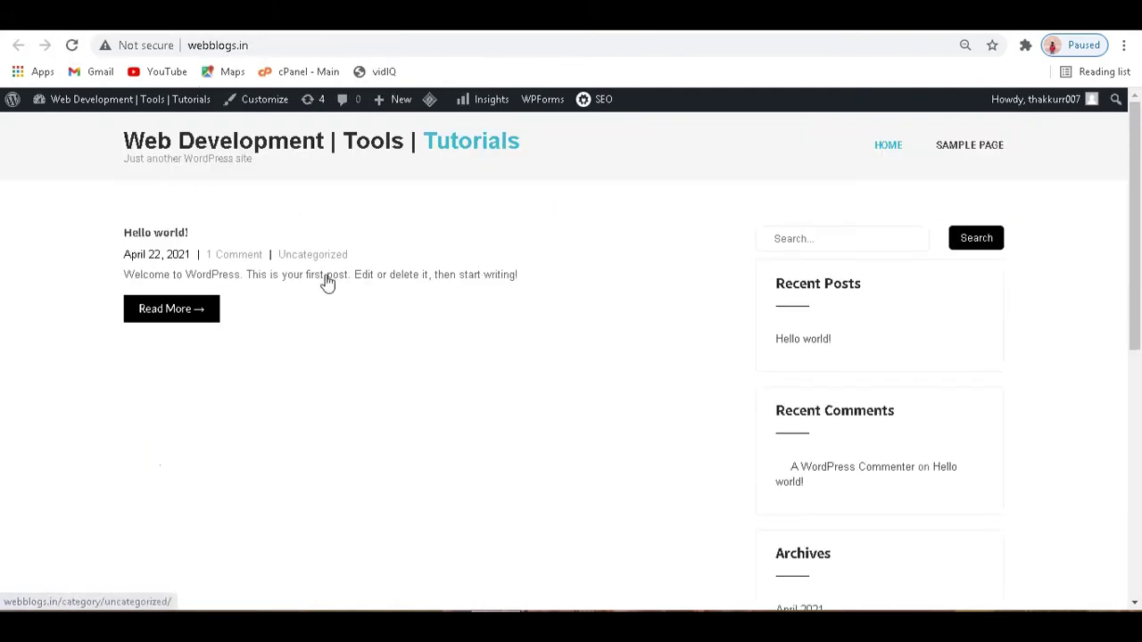
scroll(354, 397, down, 4)
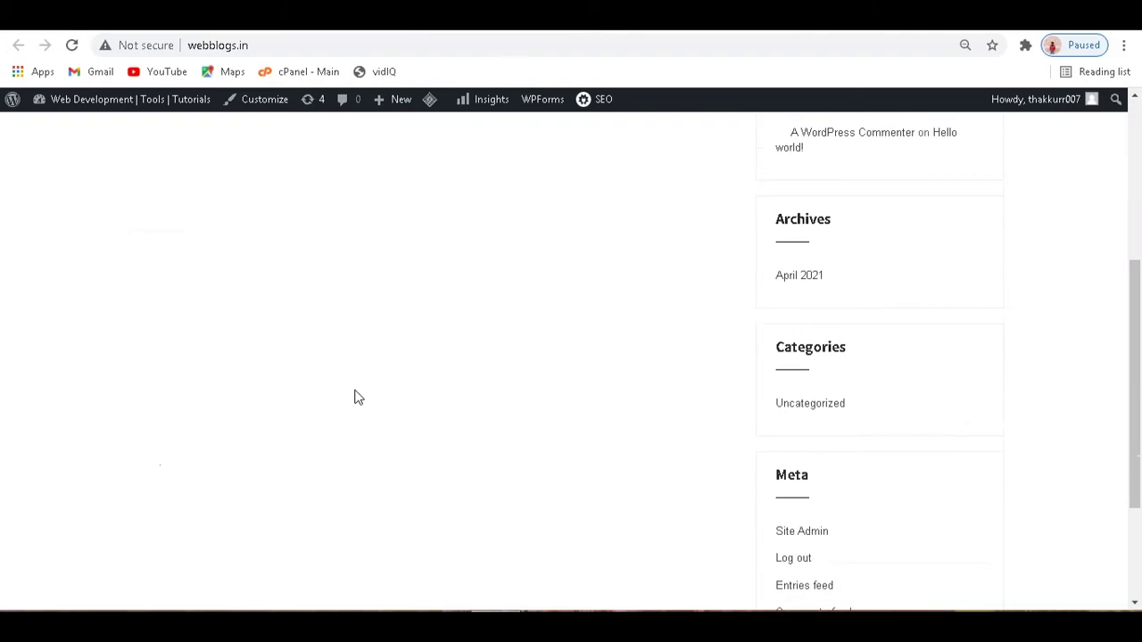
scroll(354, 397, down, 2)
scroll(354, 397, up, 6)
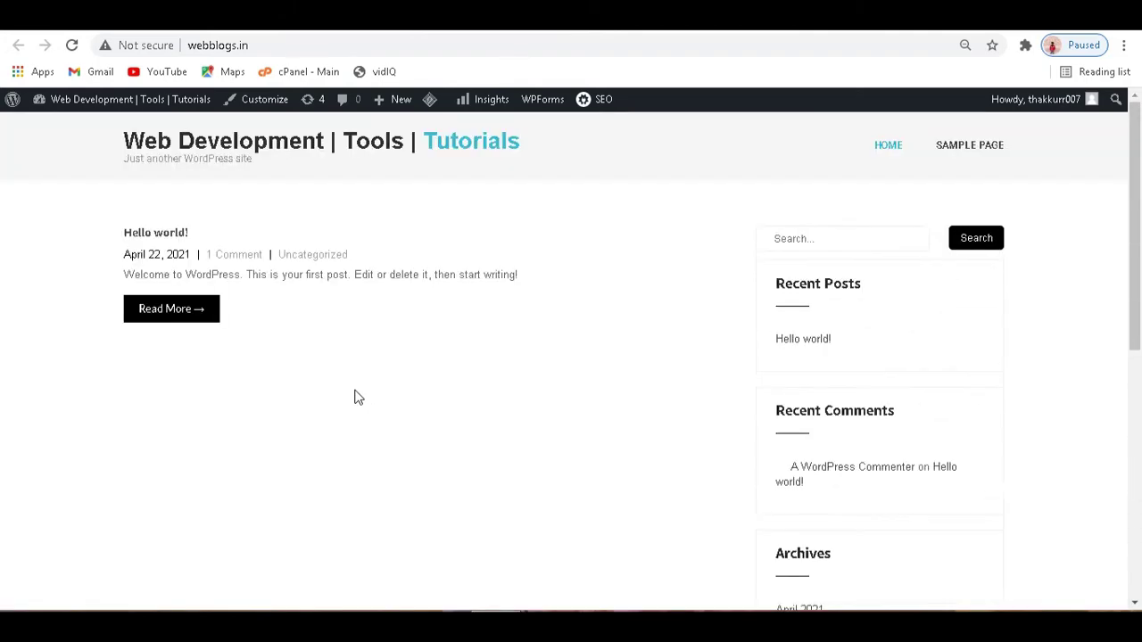
- Return to the WordPress themes page, open the page for adding new themes and browse the featured ones
click(116, 16)
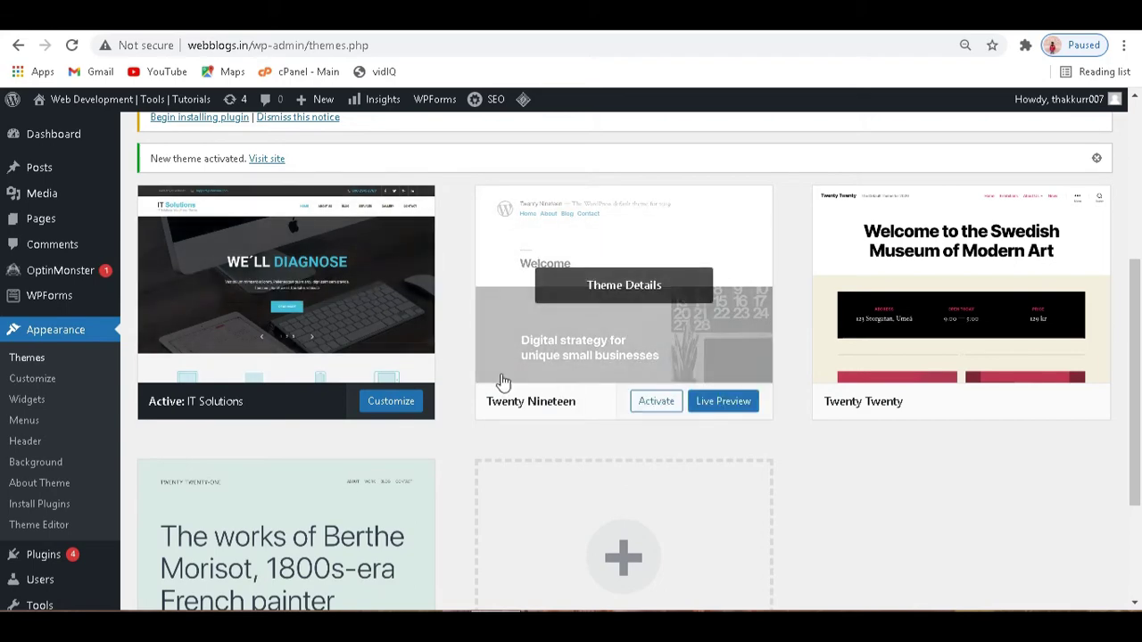
scroll(478, 322, up, 4)
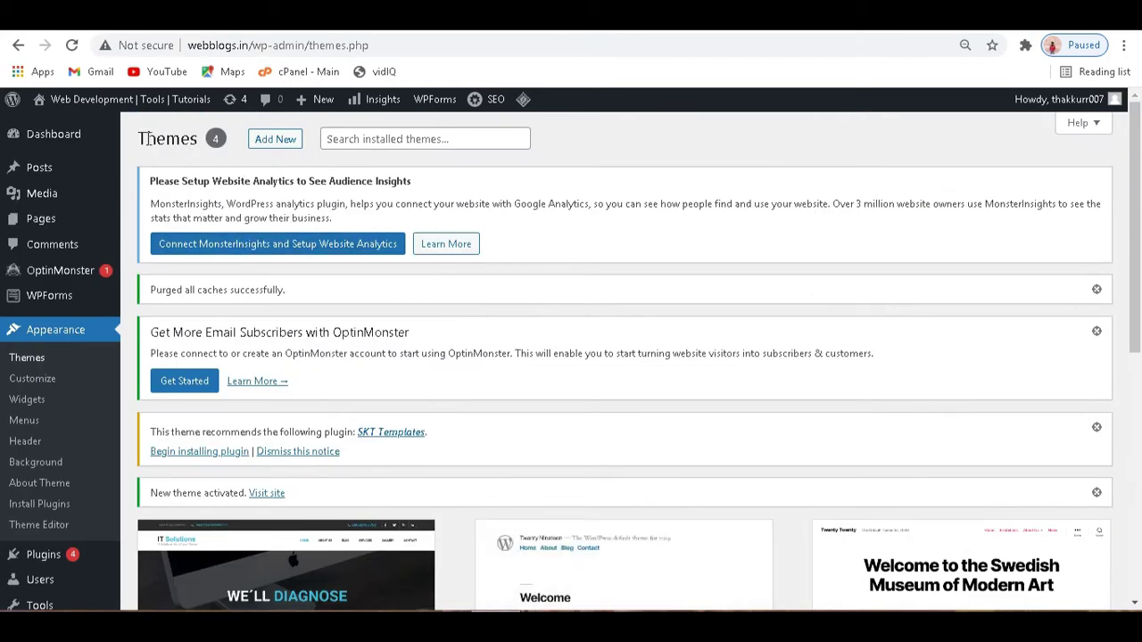
click(260, 148)
scroll(385, 392, down, 3)
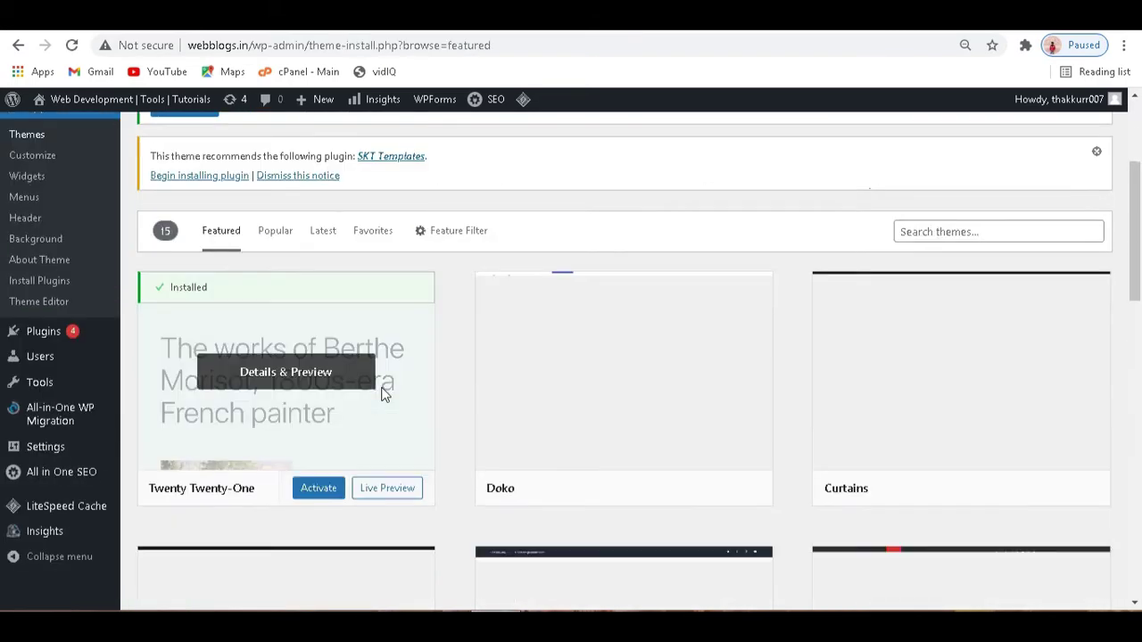
drag(1134, 175, 1135, 332)
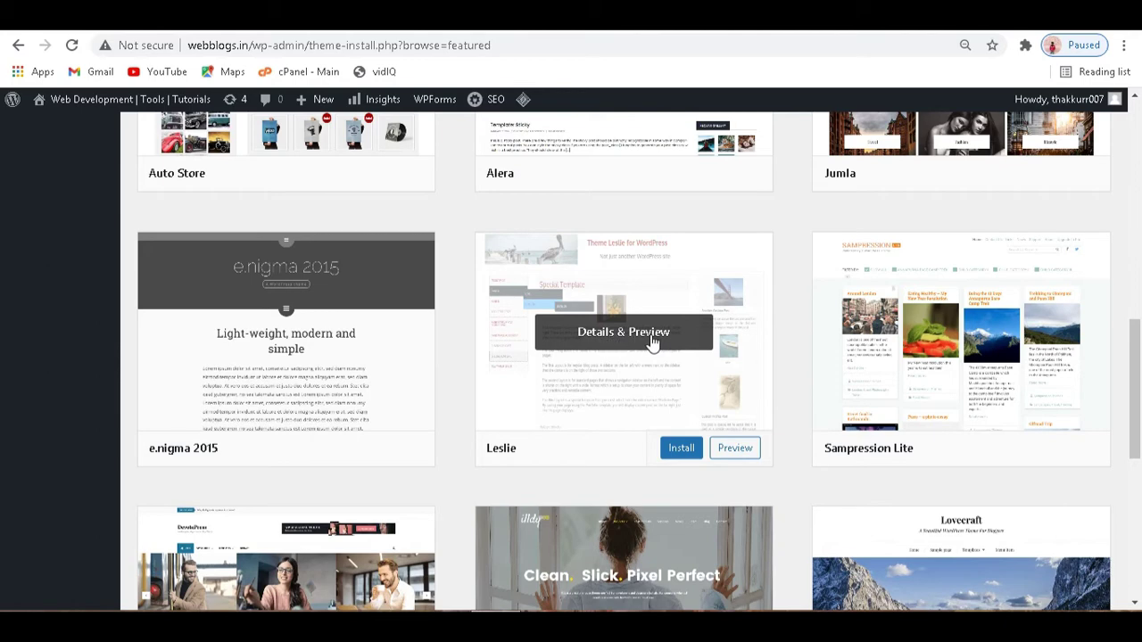
- Preview the featured Leslie theme, install it and activate it on the site
click(731, 452)
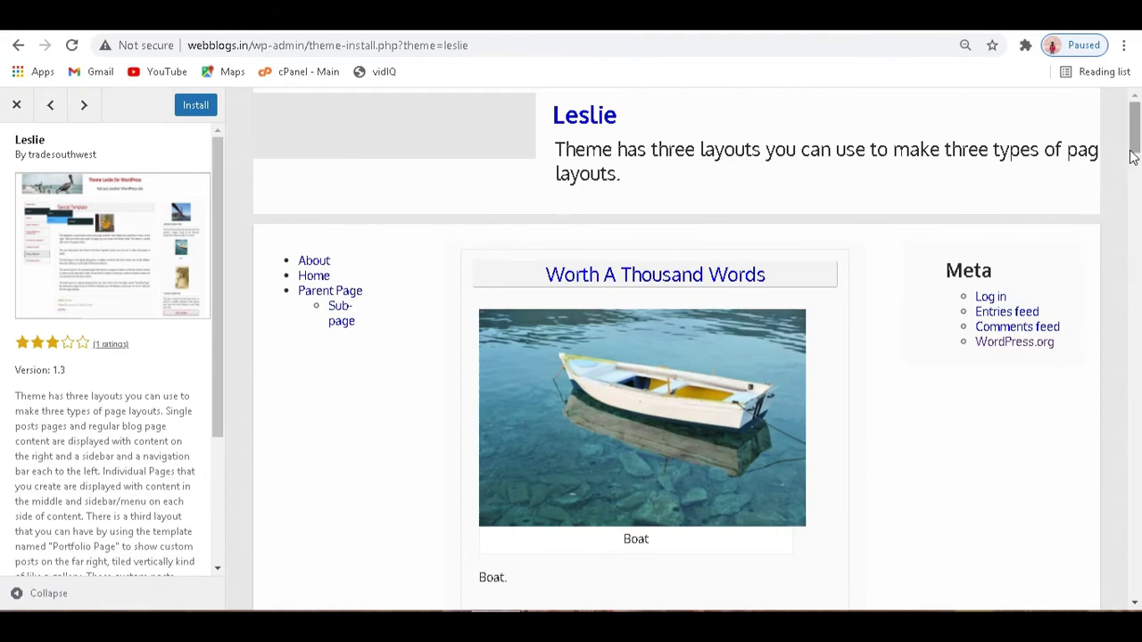
mouse_move(1134, 155)
mouse_down()
mouse_move(1124, 312)
mouse_move(1125, 175)
mouse_up()
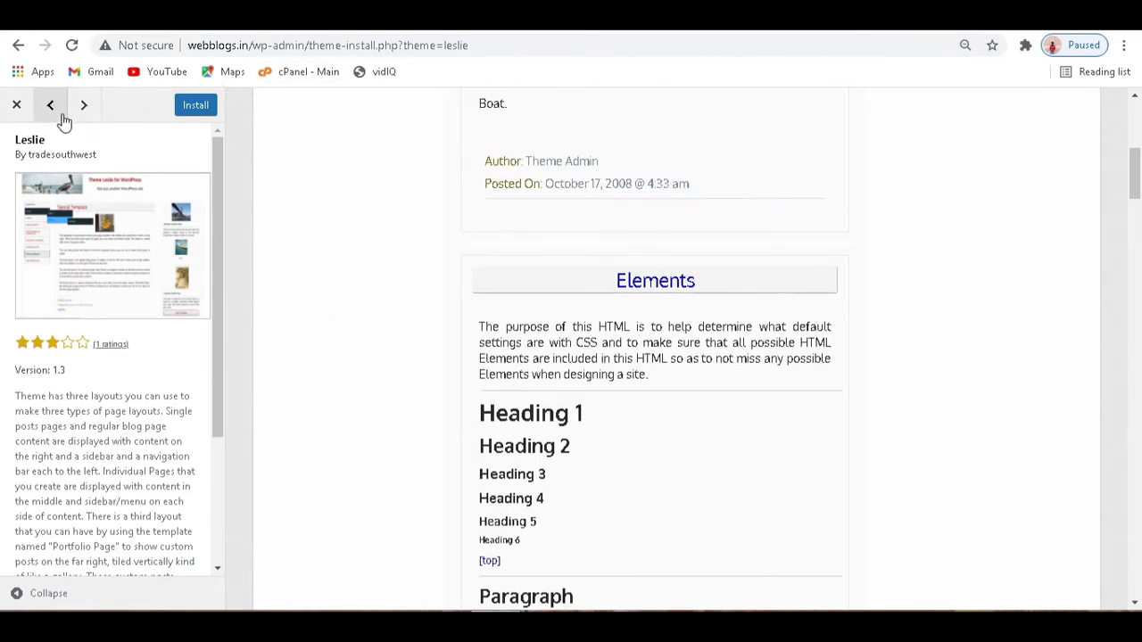
click(192, 114)
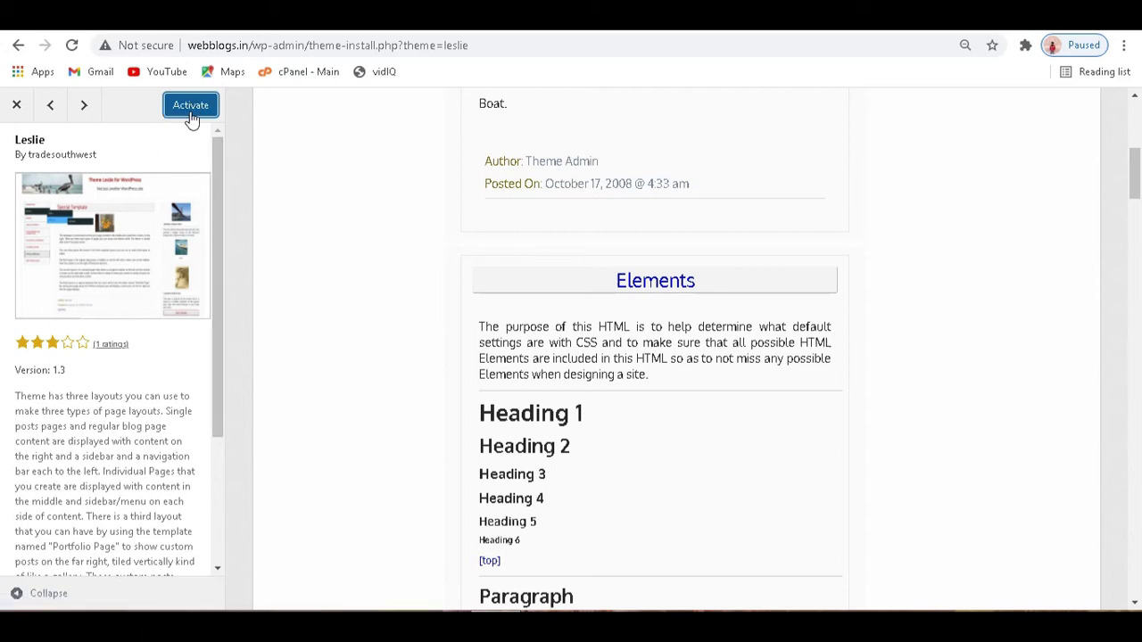
click(190, 116)
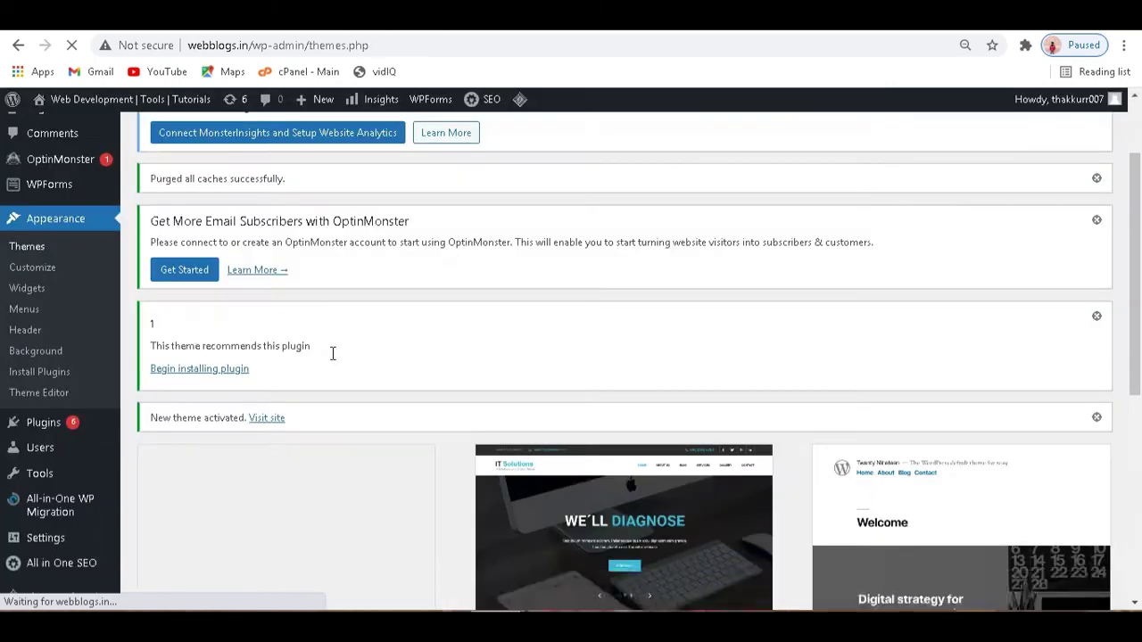
- Reload the live site and examine its homepage from header to footer under the Leslie theme
click(299, 20)
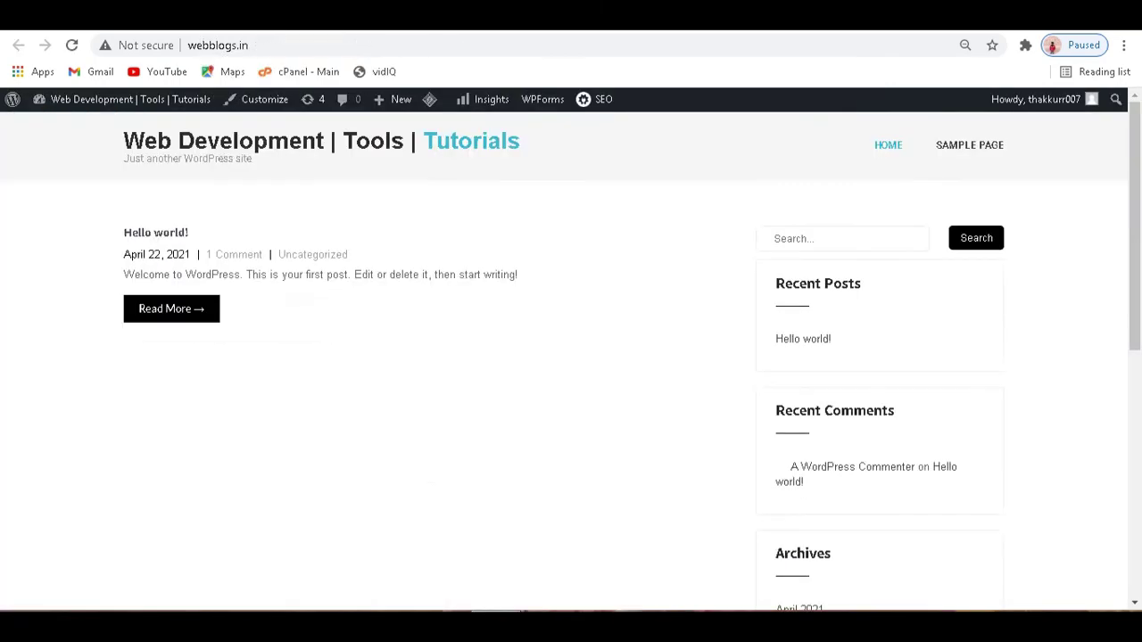
click(72, 47)
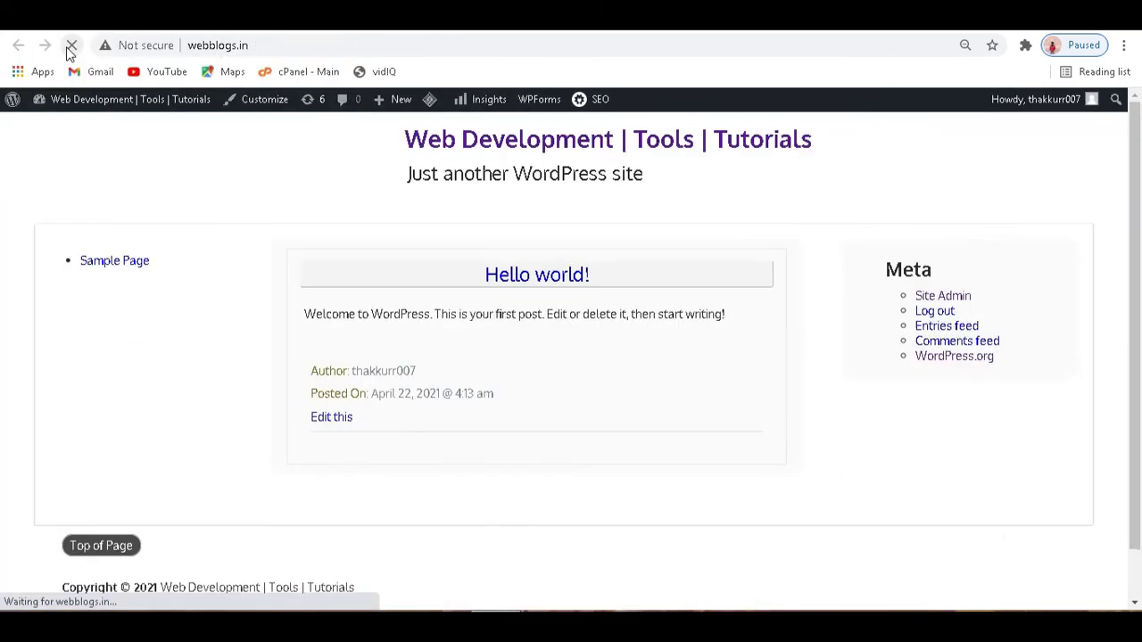
scroll(378, 413, down, 1)
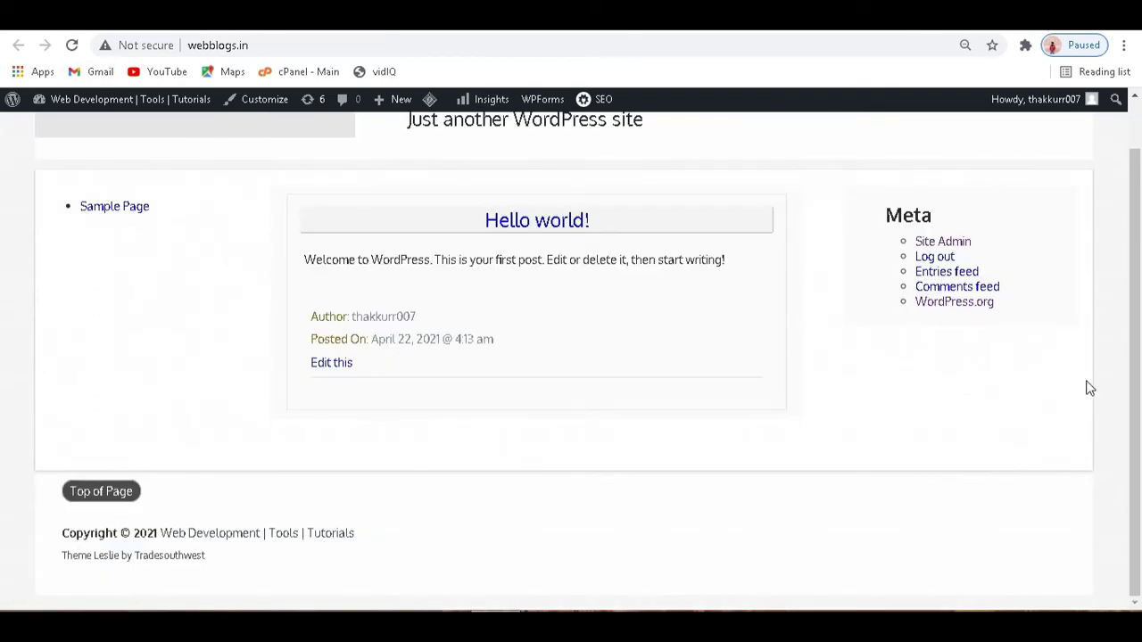
drag(1136, 337, 1133, 262)
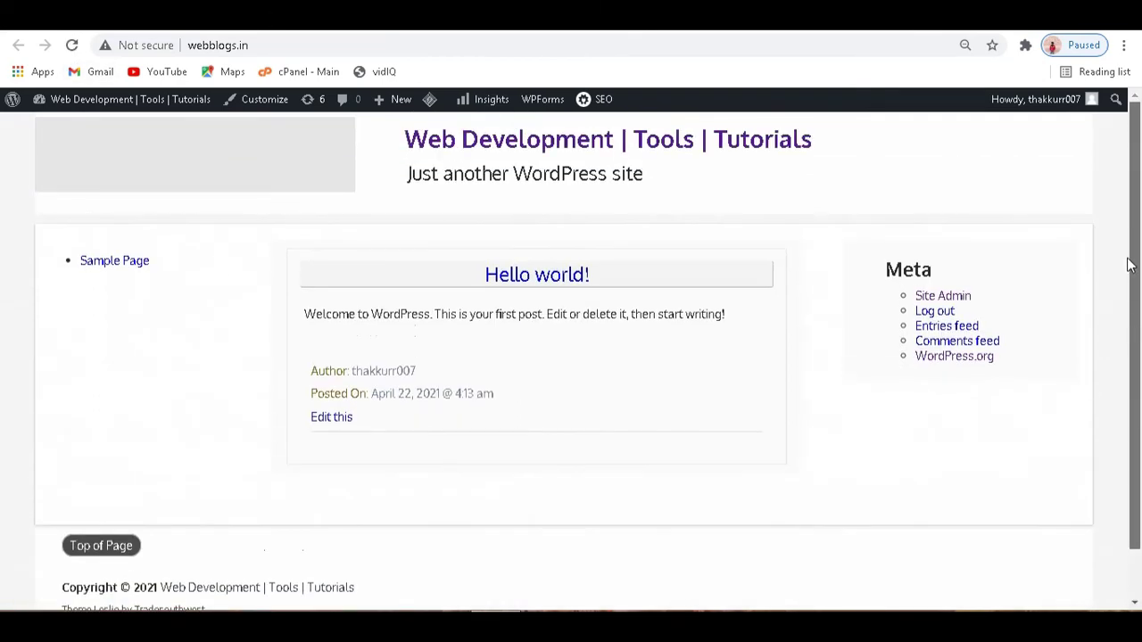
- Go back to the installed themes in the dashboard and reopen the page for adding new themes
key(ctrl+w)
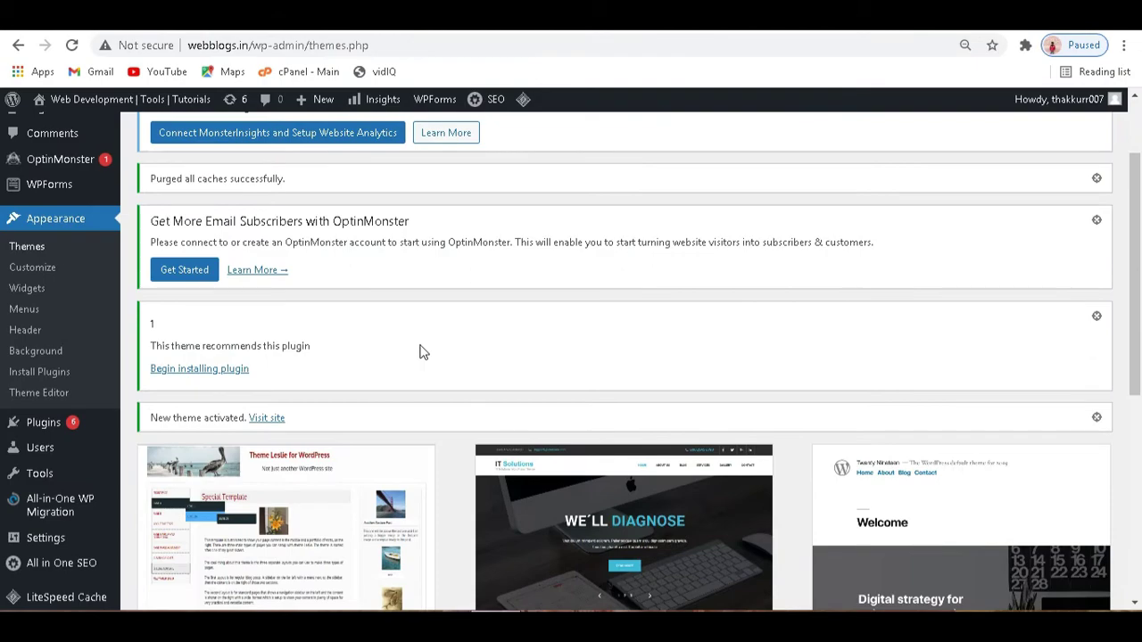
scroll(419, 353, down, 5)
scroll(410, 312, up, 6)
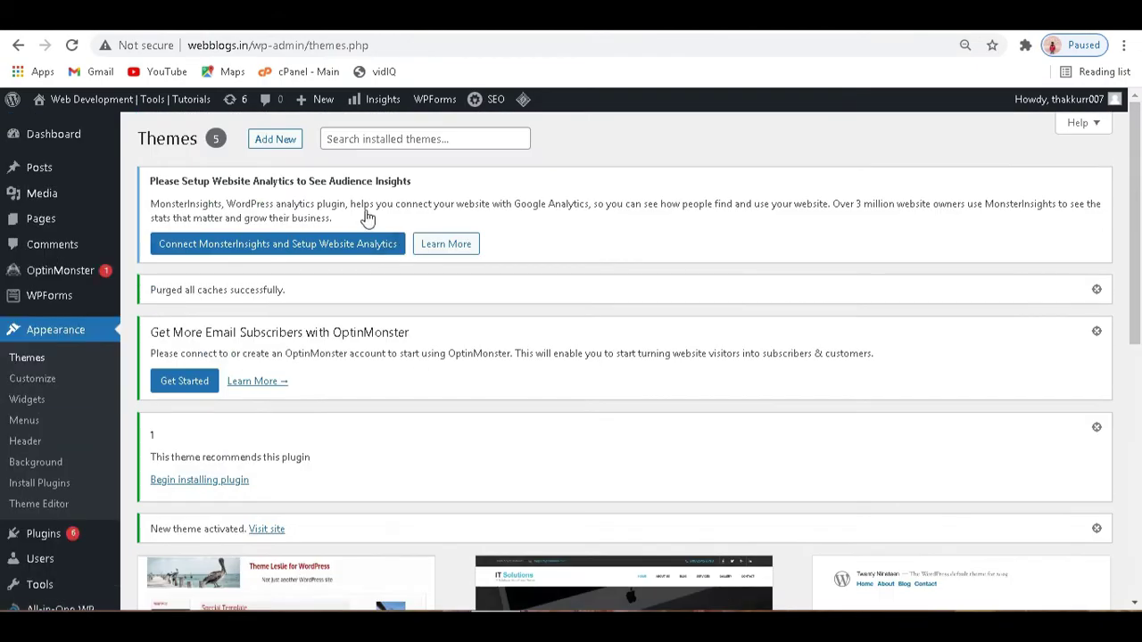
click(270, 146)
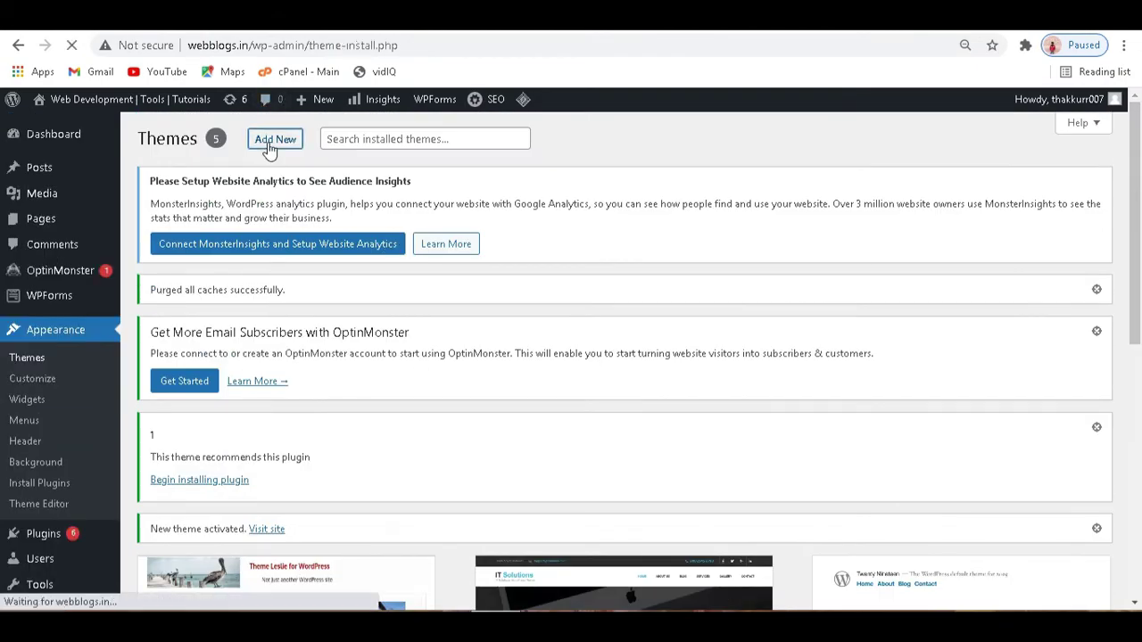
scroll(548, 438, down, 4)
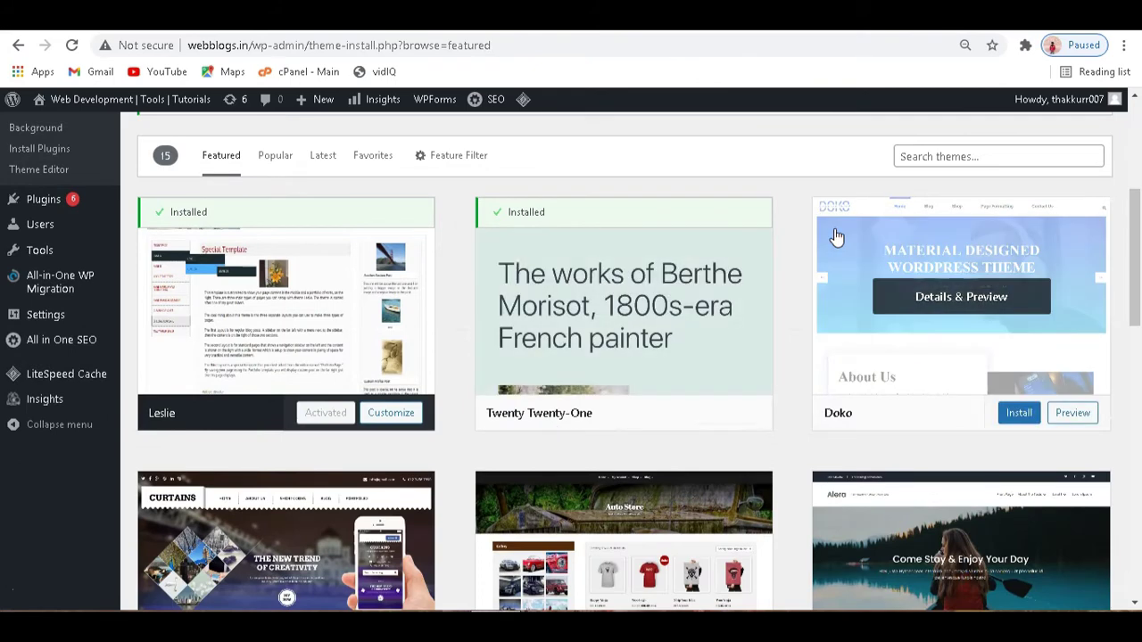
- Search the theme library for "astra"
click(927, 154)
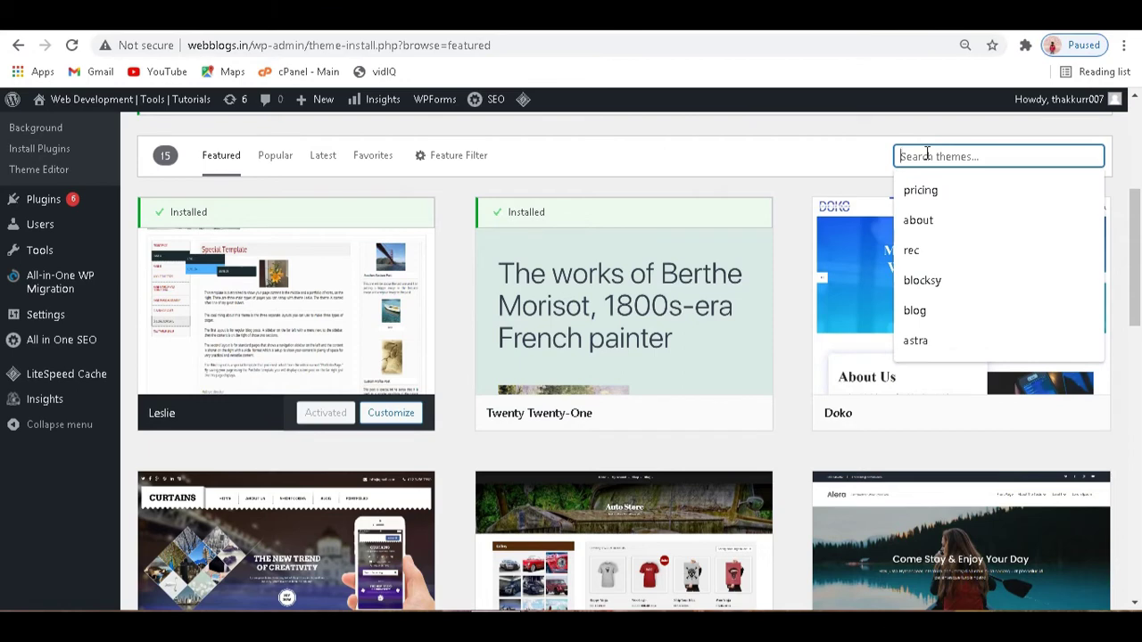
text(as)
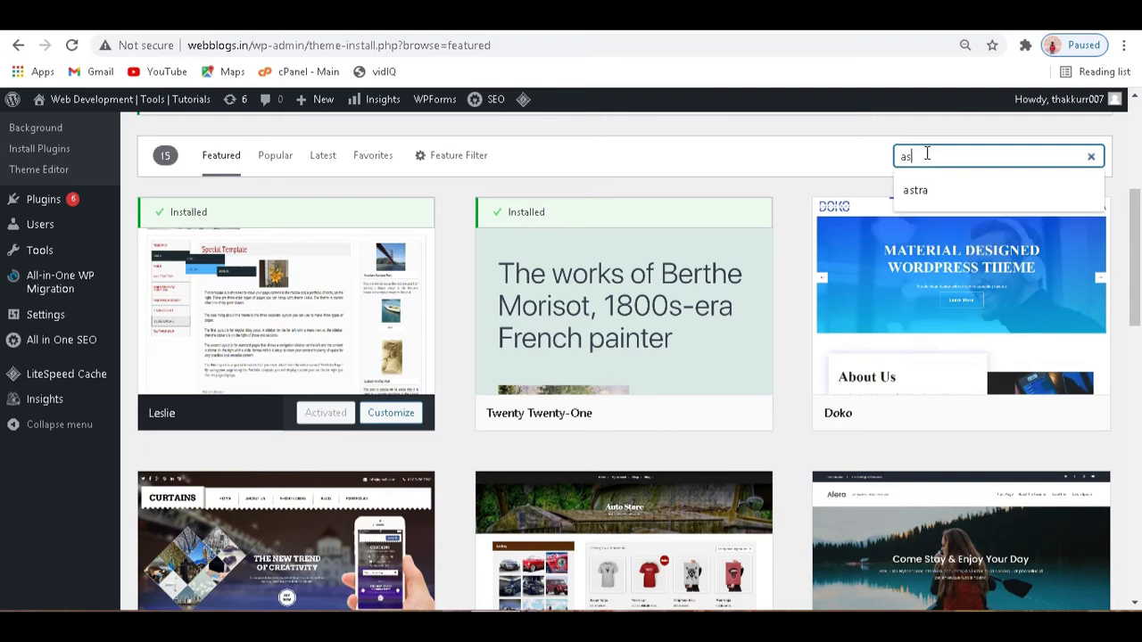
text(tra)
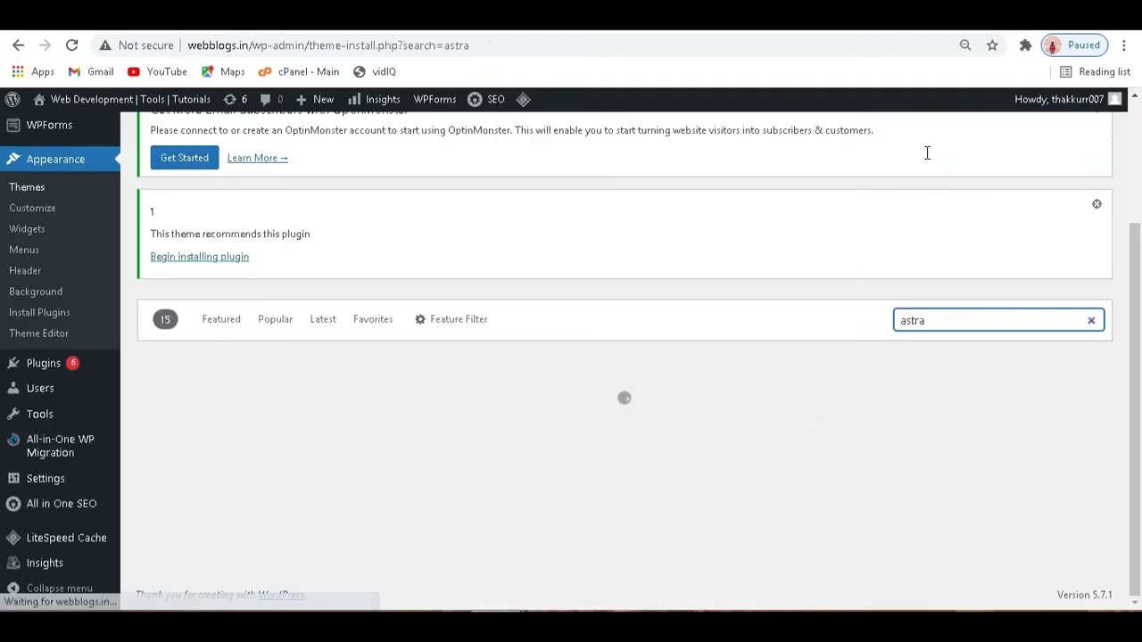
scroll(929, 160, down, 2)
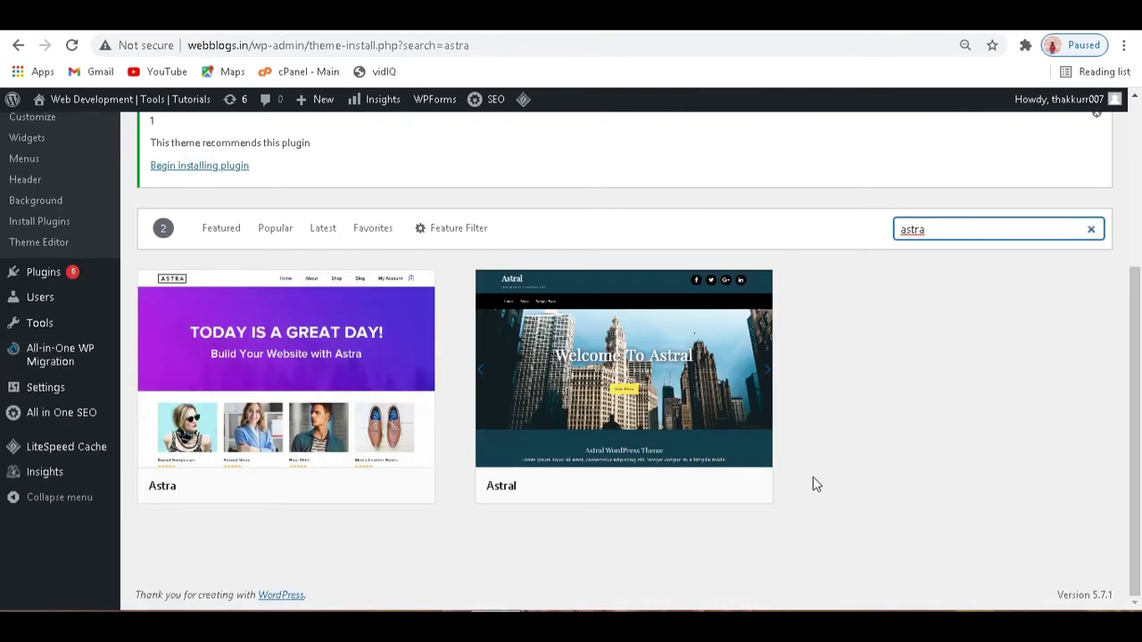
- Preview the Astra theme and look through its whole sample page
mouse_move(326, 441)
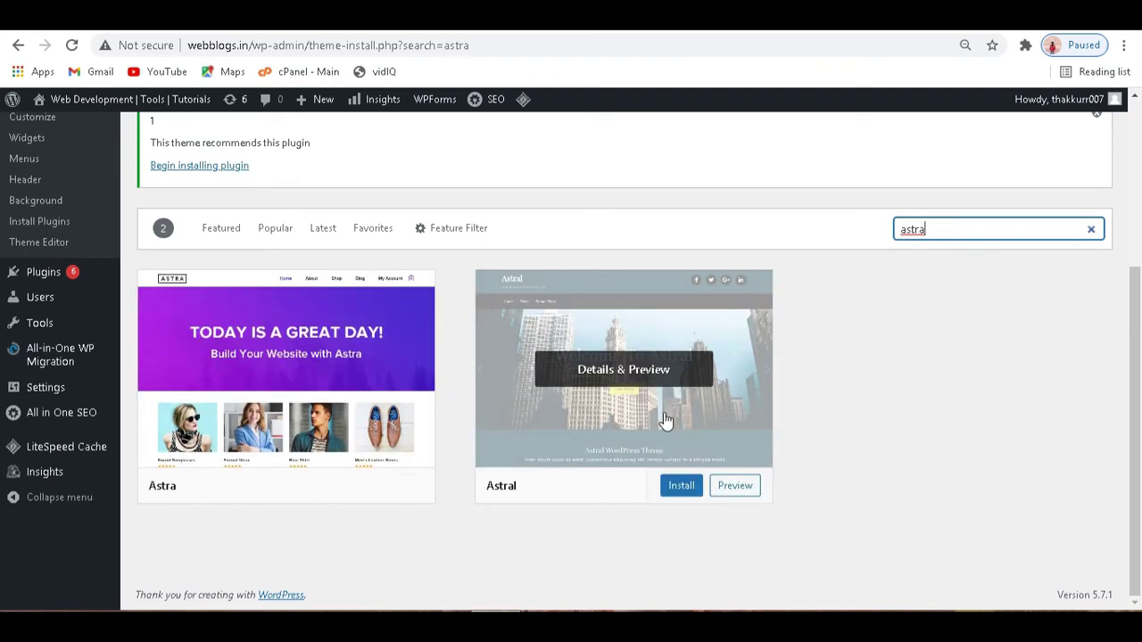
mouse_move(290, 384)
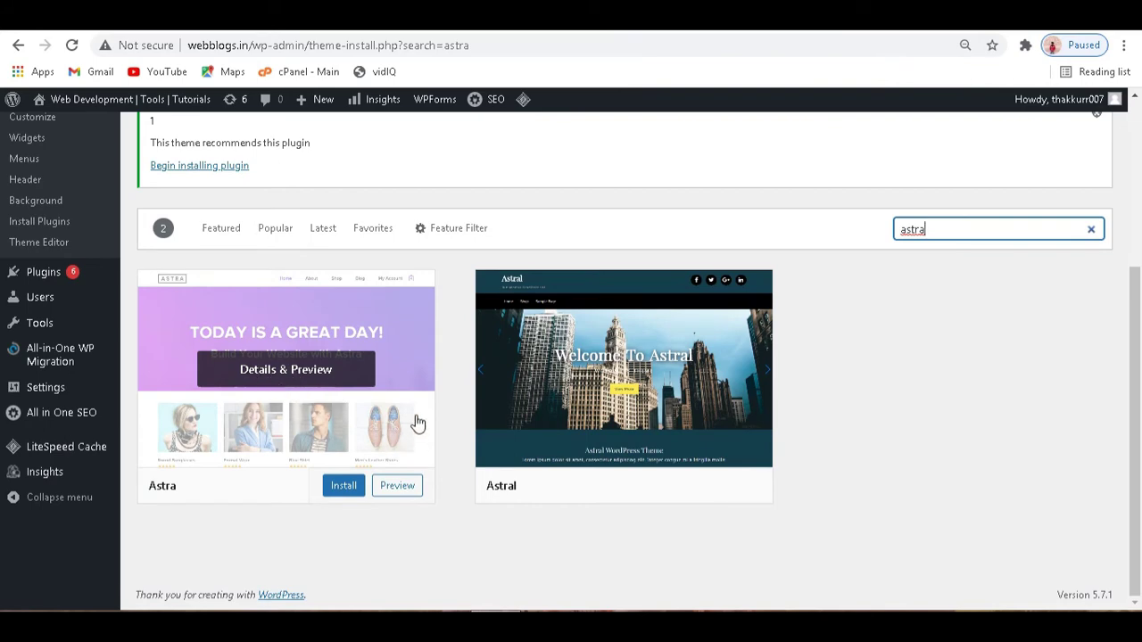
click(397, 487)
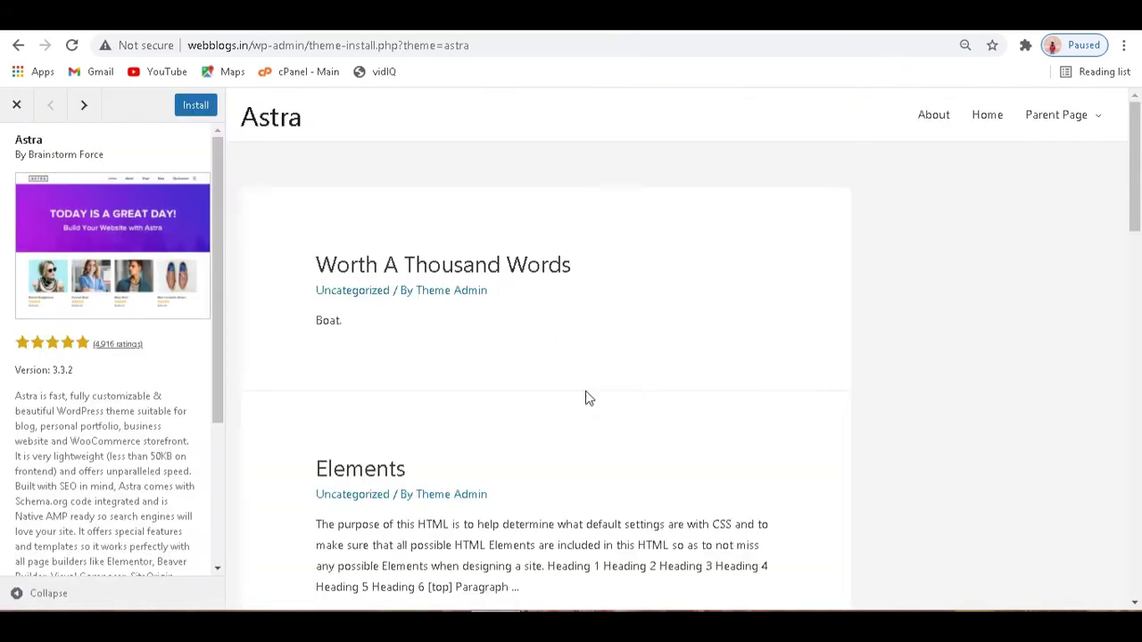
scroll(803, 306, down, 6)
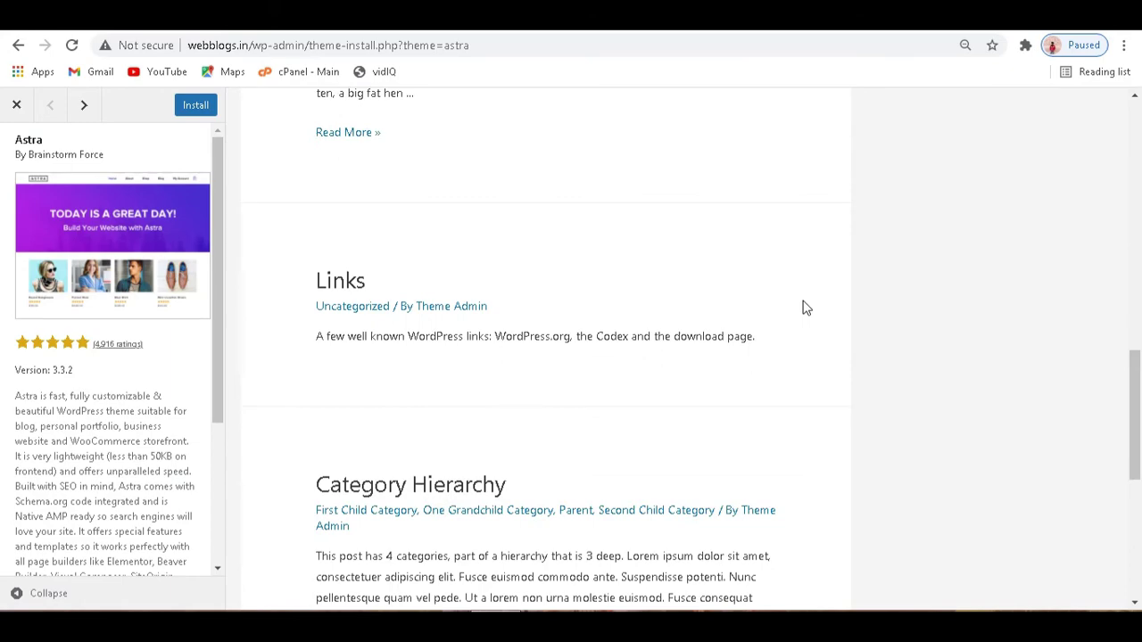
scroll(802, 307, down, 5)
scroll(806, 305, up, 9)
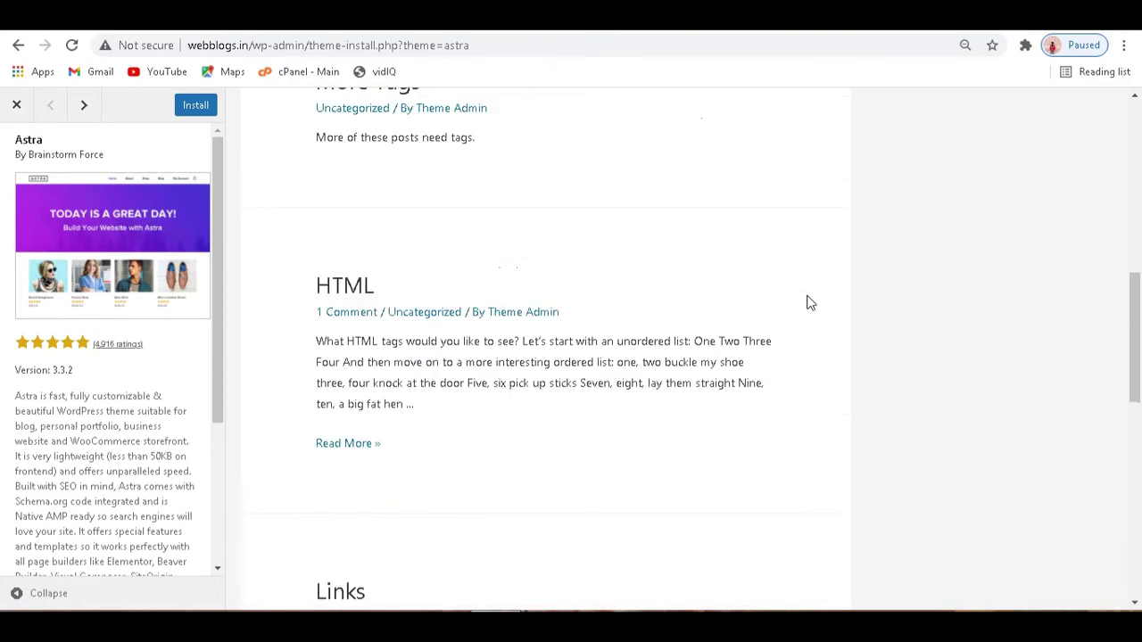
scroll(807, 299, up, 7)
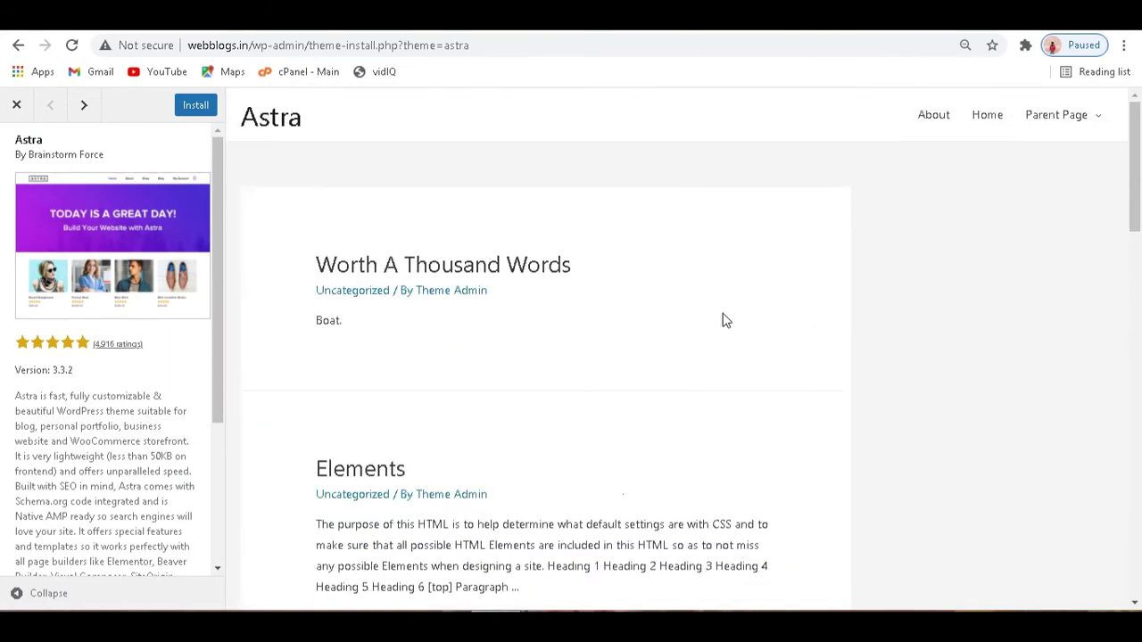
- Install the Astra theme from its preview and activate it on the site
click(190, 108)
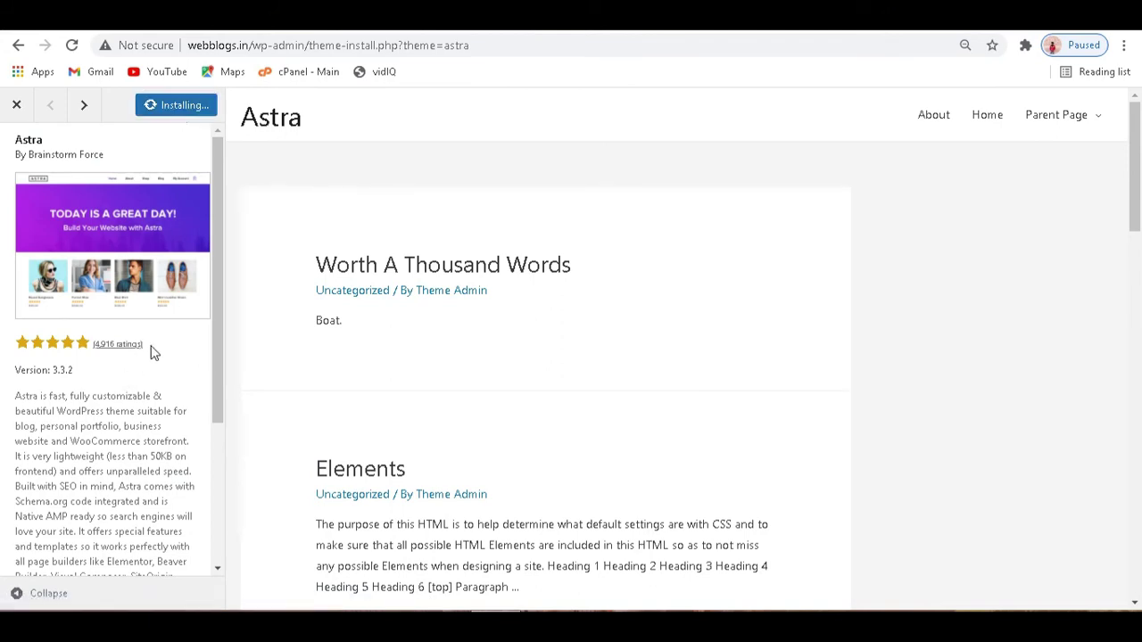
drag(147, 348, 95, 338)
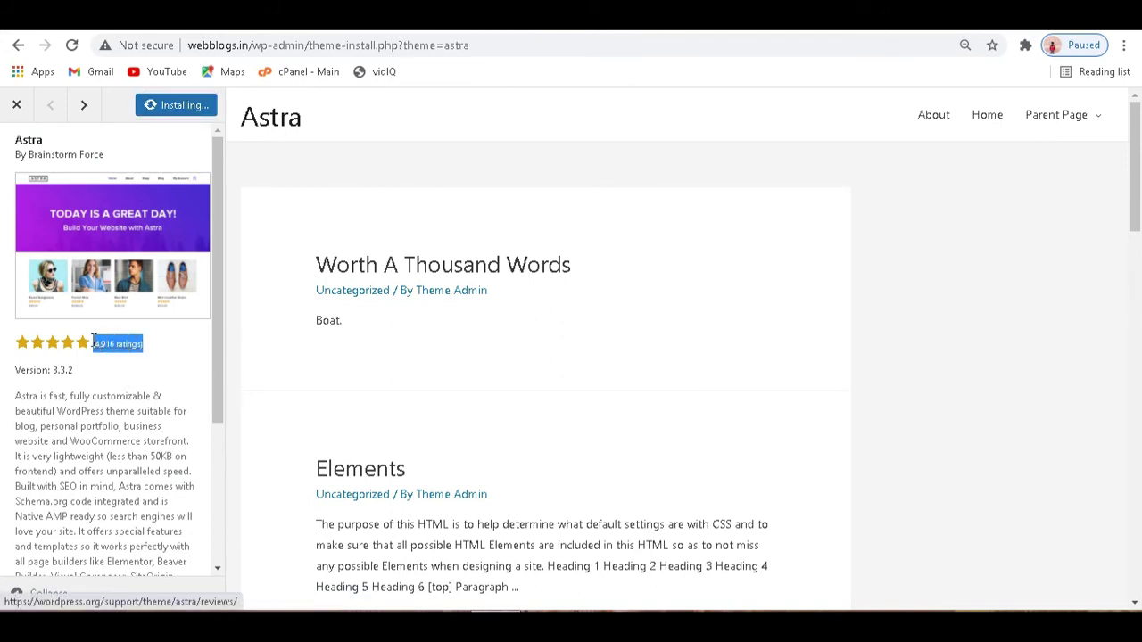
click(150, 355)
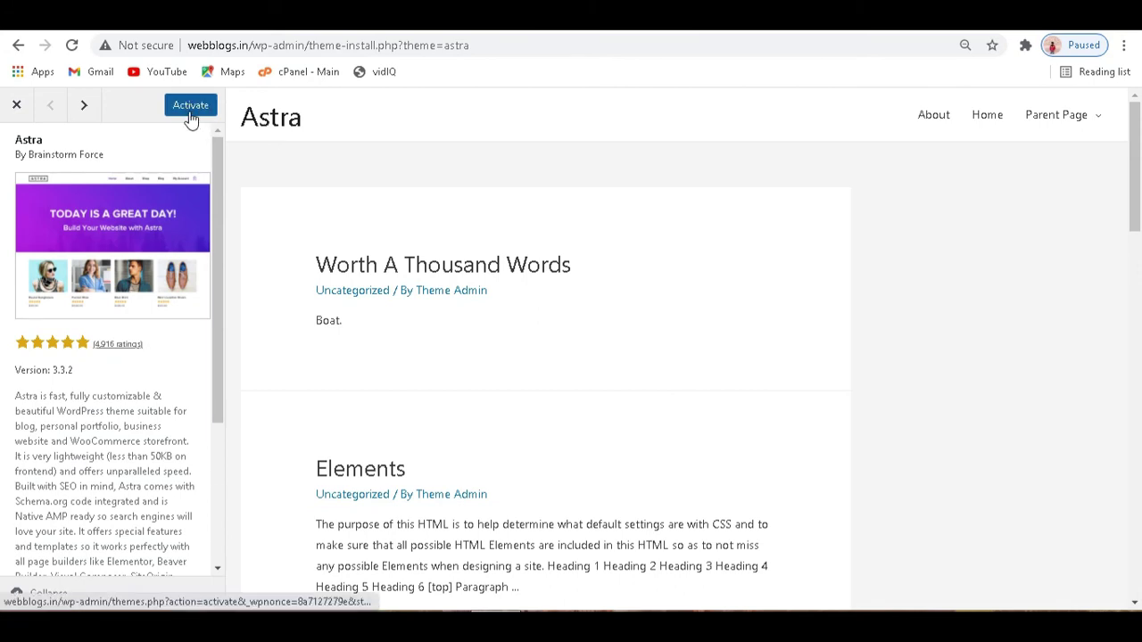
click(190, 107)
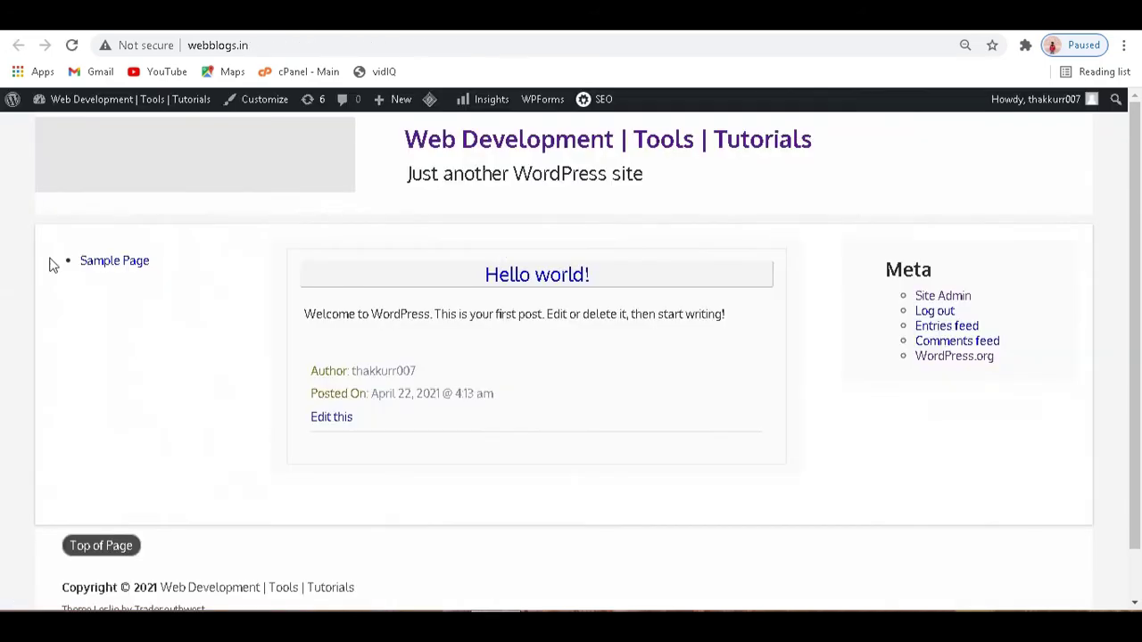
- Reload the live site and examine the homepage's post area and sidebar under the Astra theme
click(72, 45)
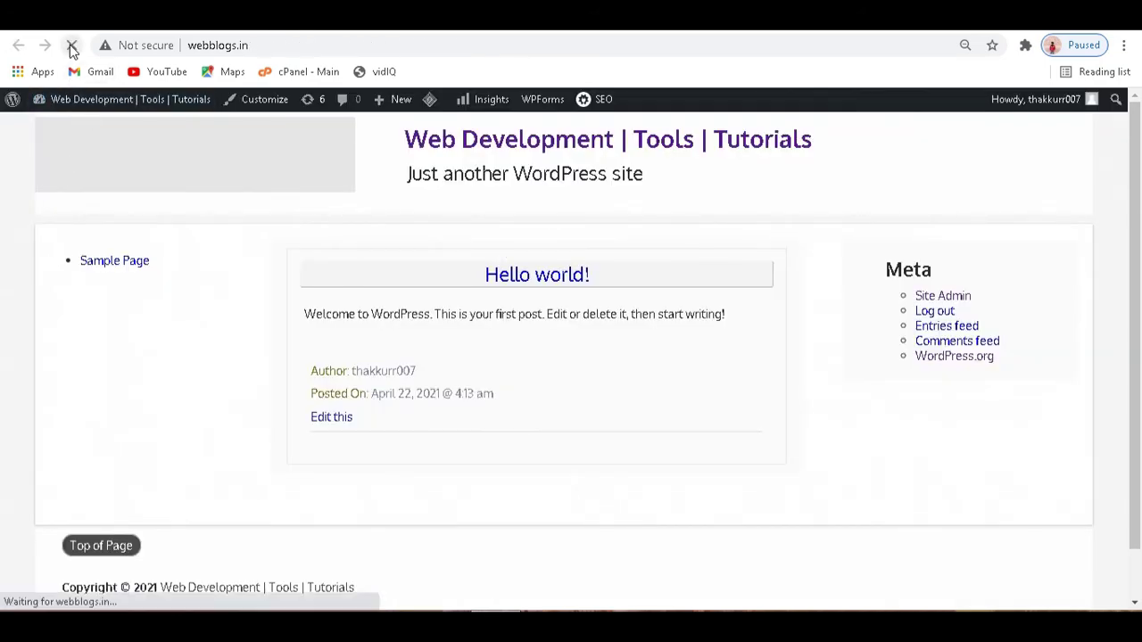
scroll(487, 390, down, 2)
scroll(488, 389, up, 2)
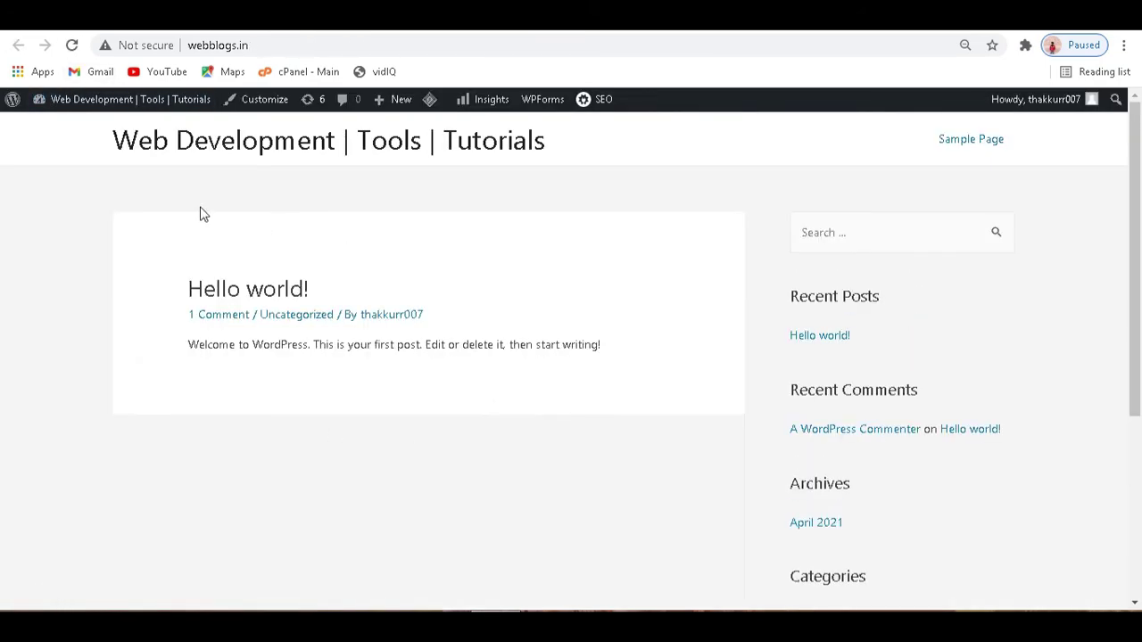
scroll(610, 438, down, 2)
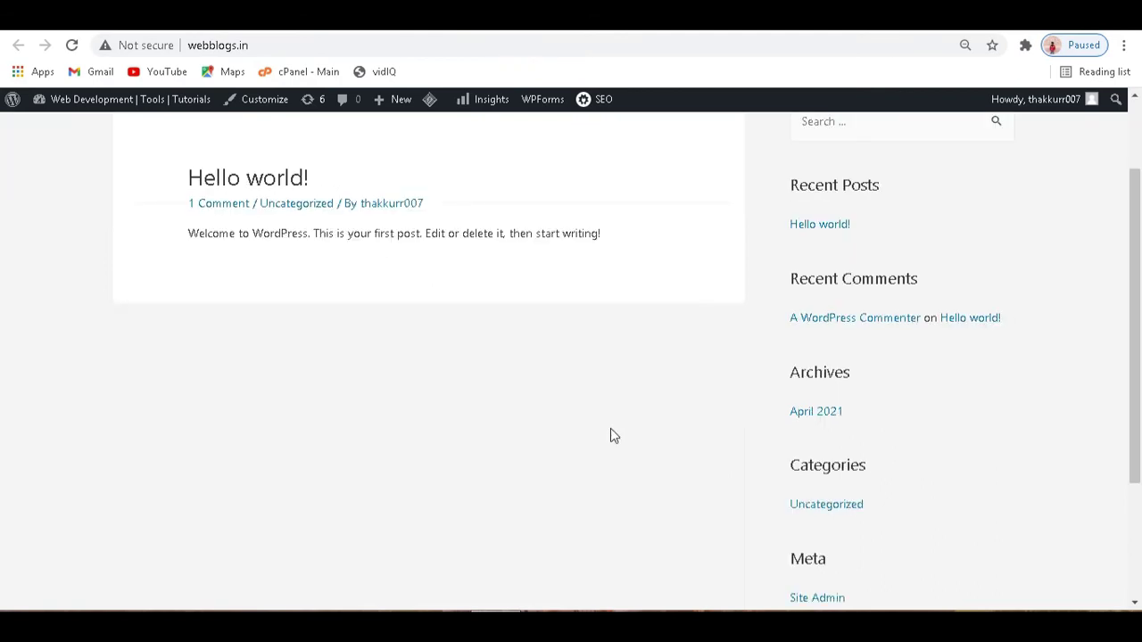
scroll(612, 436, up, 2)
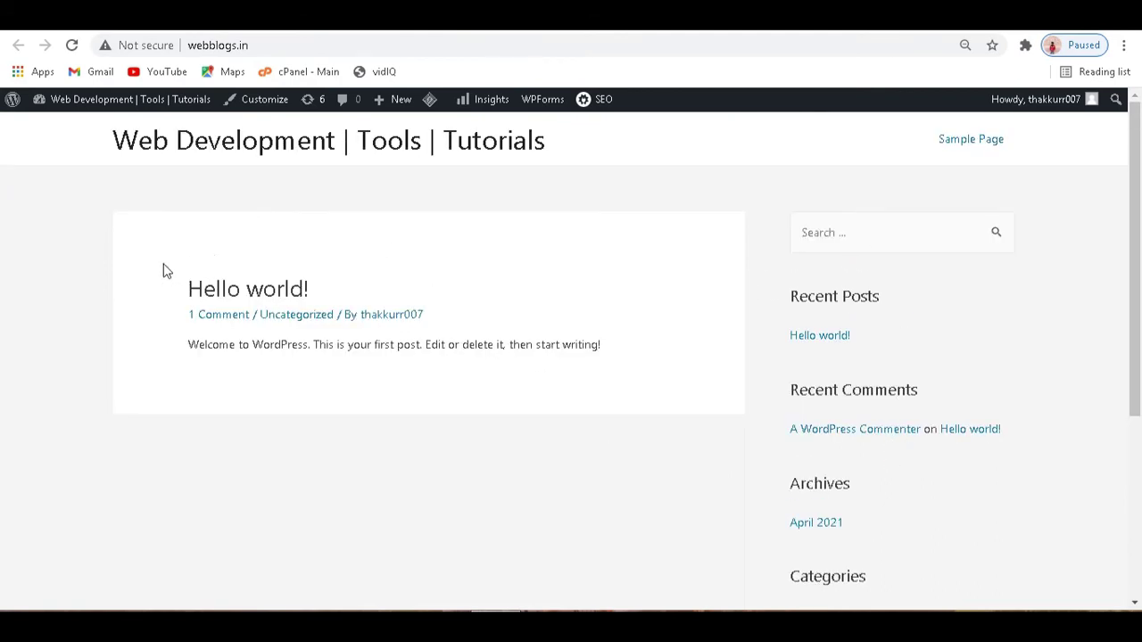
drag(164, 267, 640, 342)
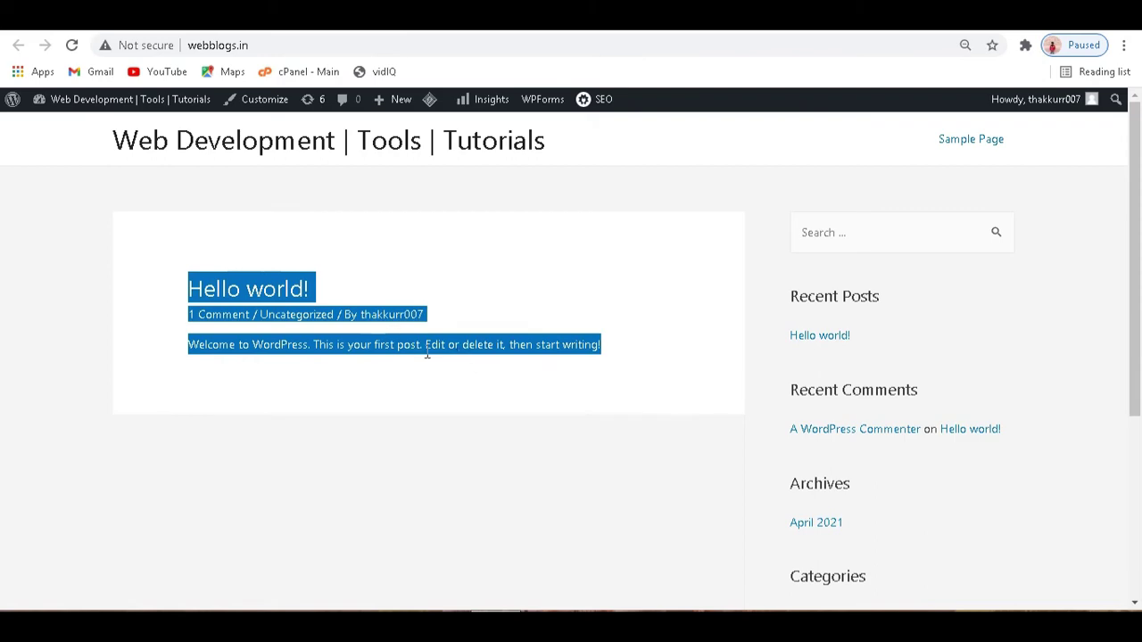
- Return to the admin's Themes page and look through all the installed themes, including Astra, IT Solutions and Leslie
click(124, 17)
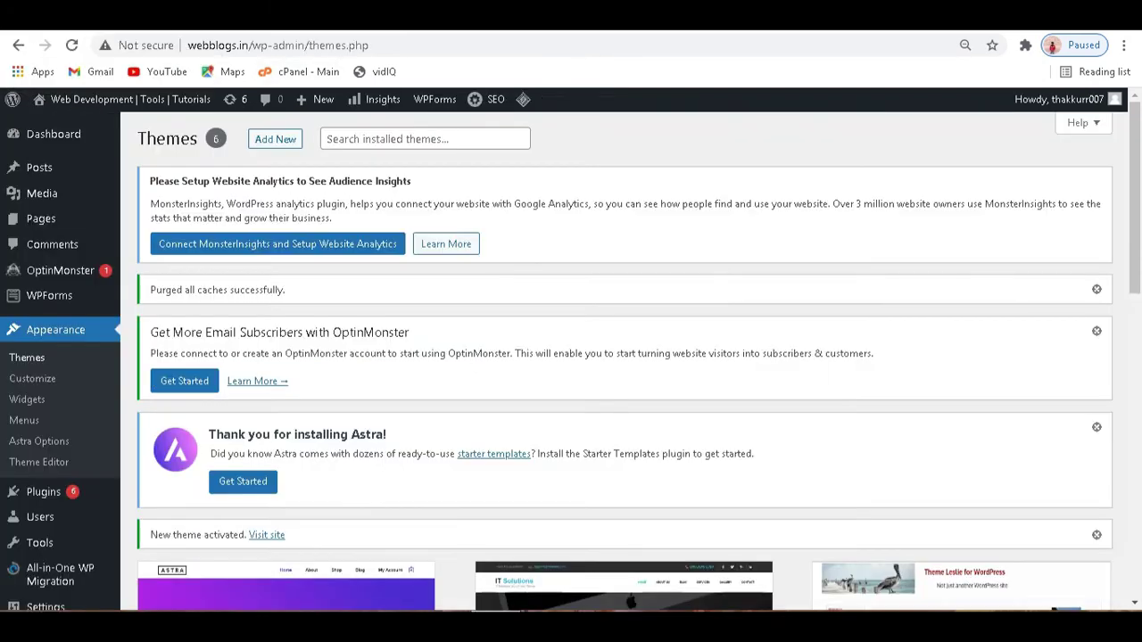
scroll(812, 440, down, 2)
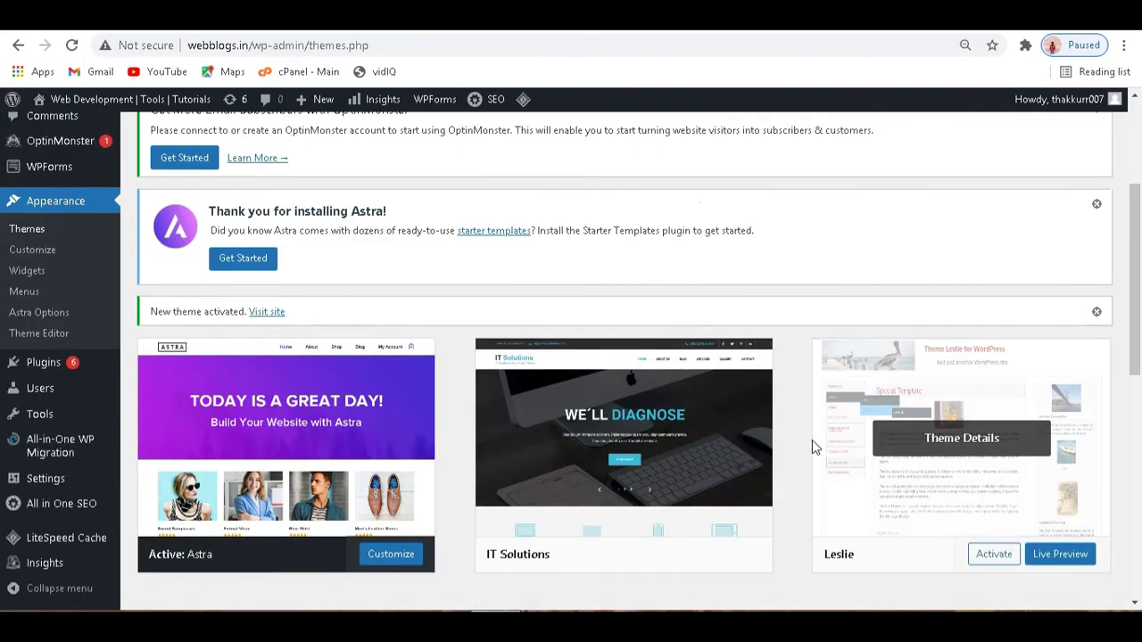
scroll(812, 440, down, 1)
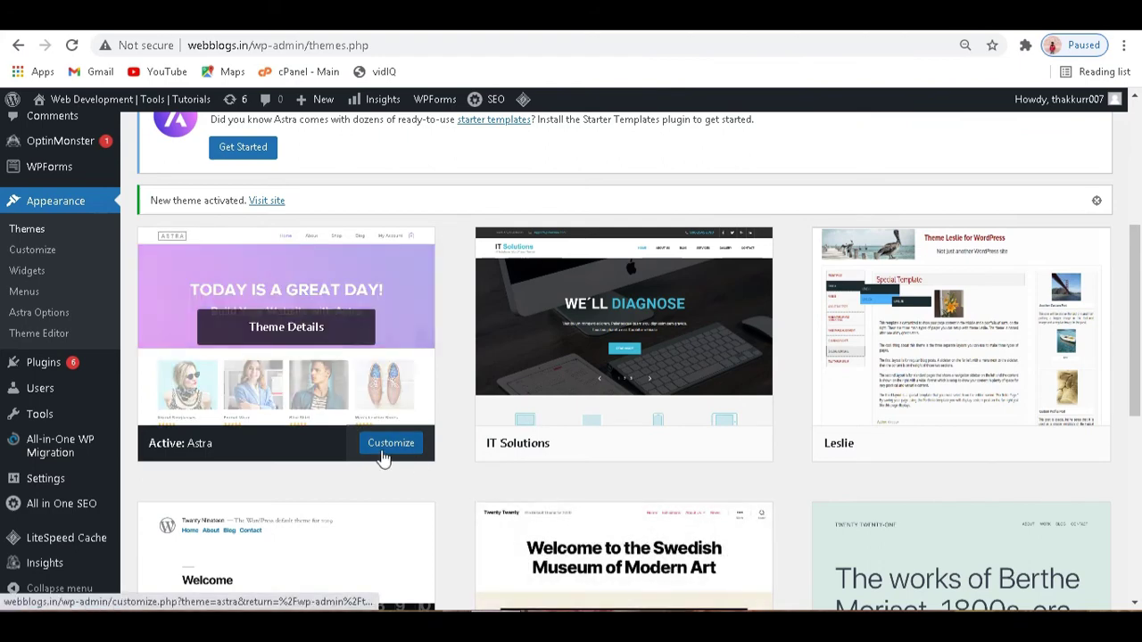
scroll(734, 469, down, 4)
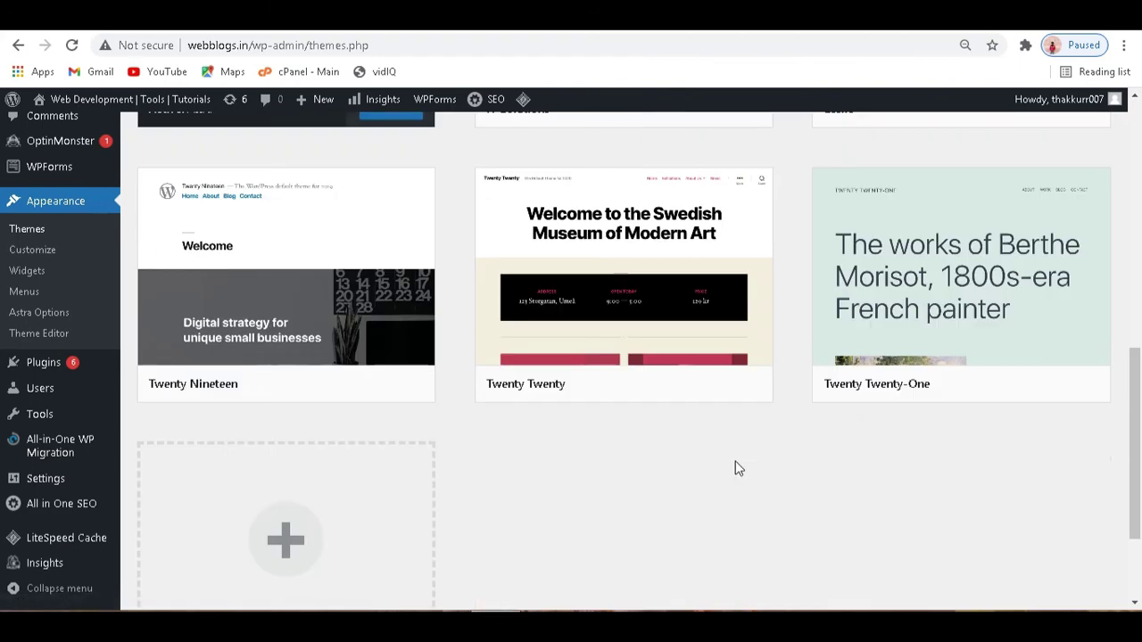
scroll(734, 469, down, 2)
scroll(737, 467, up, 7)
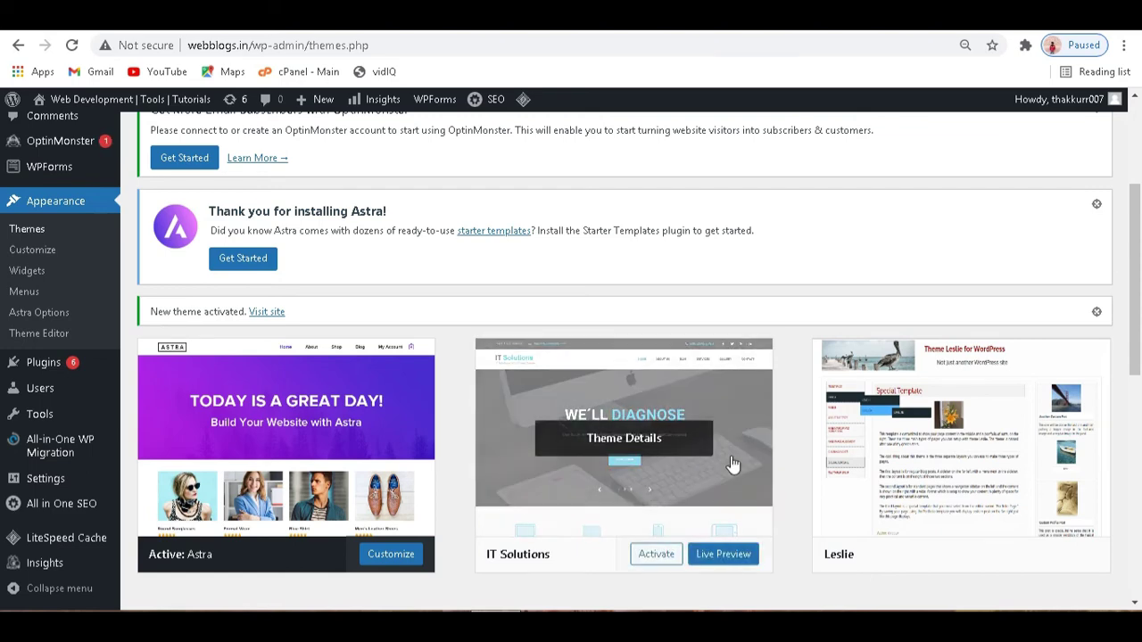
scroll(732, 463, down, 3)
scroll(759, 420, up, 1)
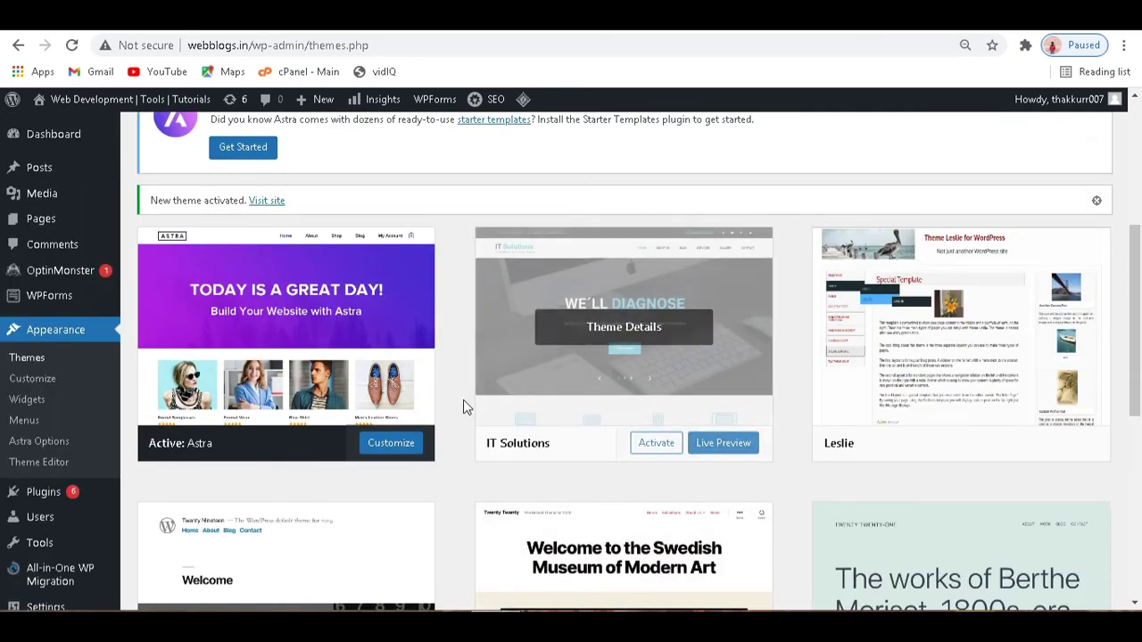
scroll(463, 406, up, 4)
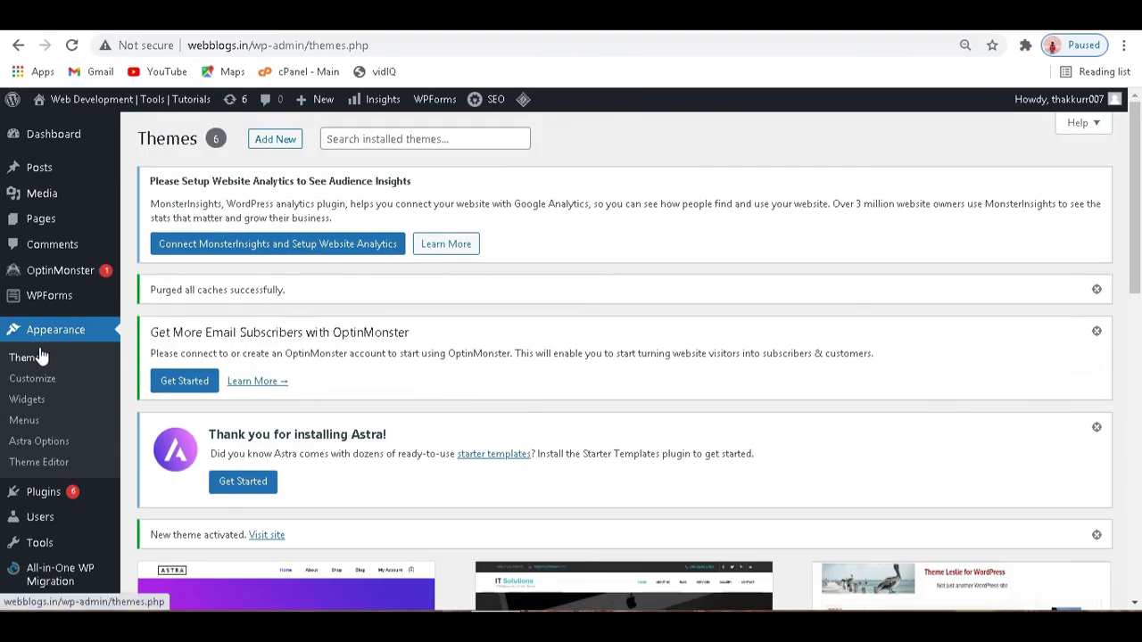
- Open the upload form for adding a theme as a .zip file, and look over it and the featured themes
click(275, 147)
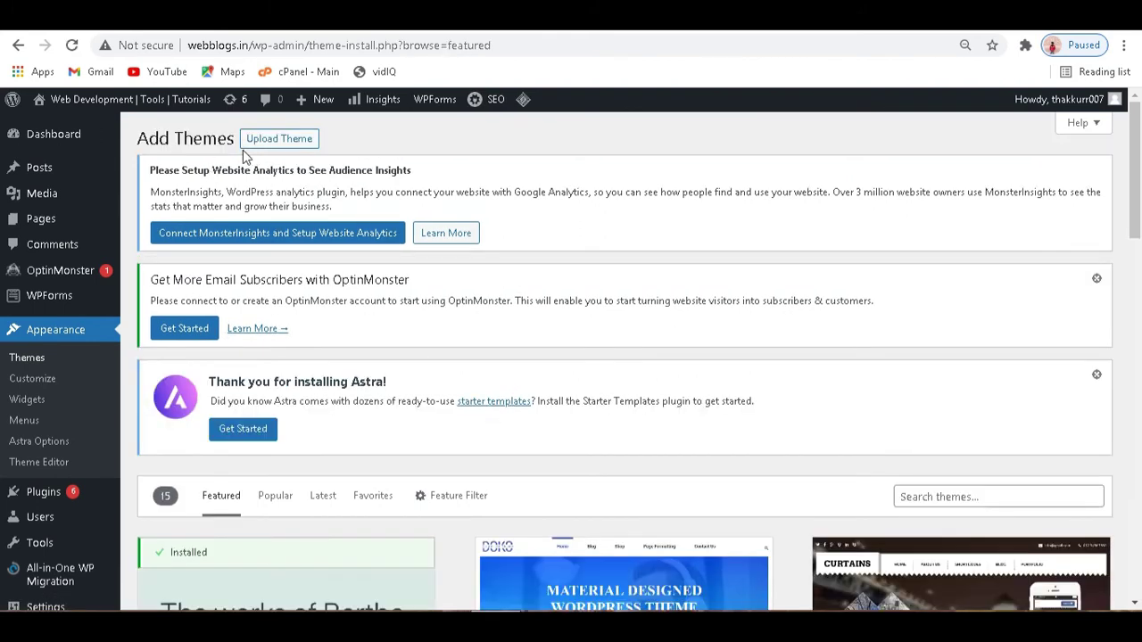
click(288, 146)
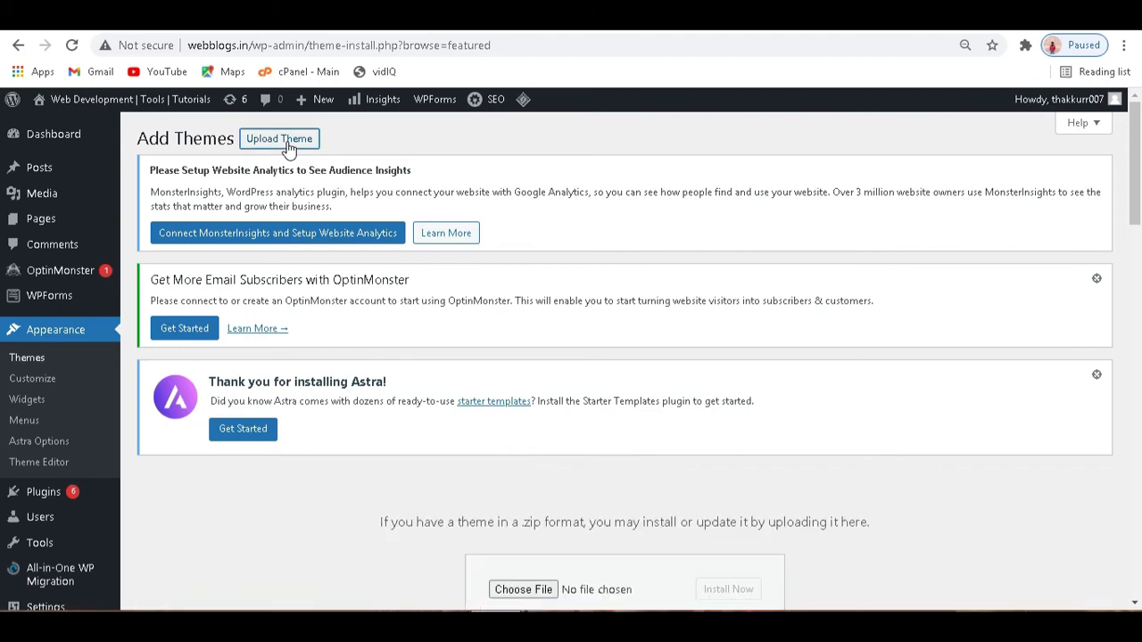
scroll(628, 289, down, 3)
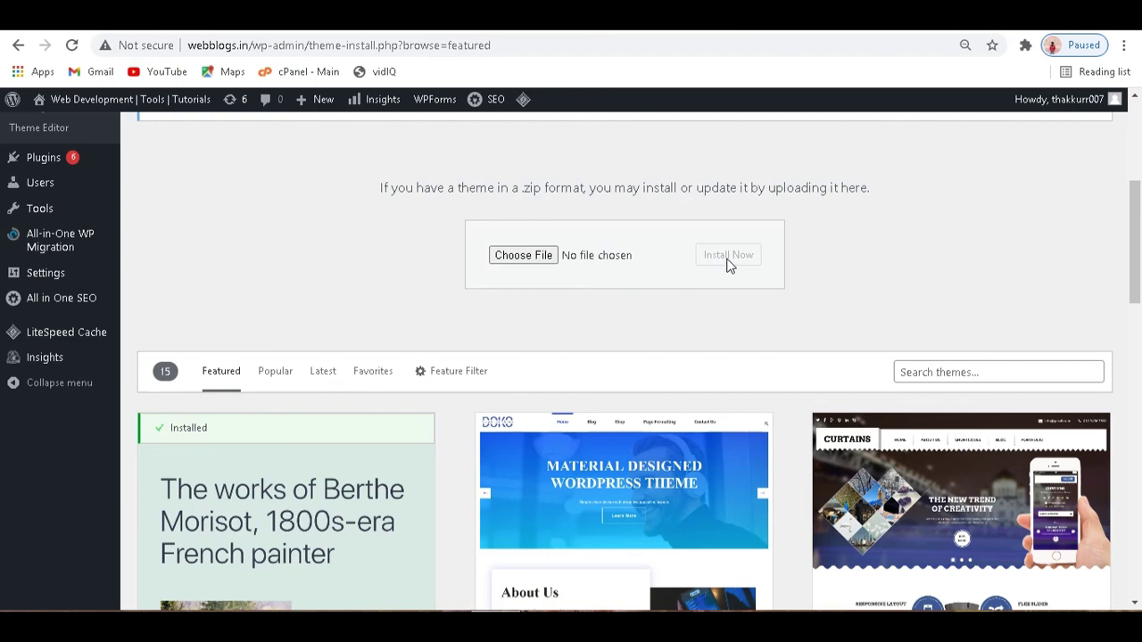
scroll(752, 426, down, 3)
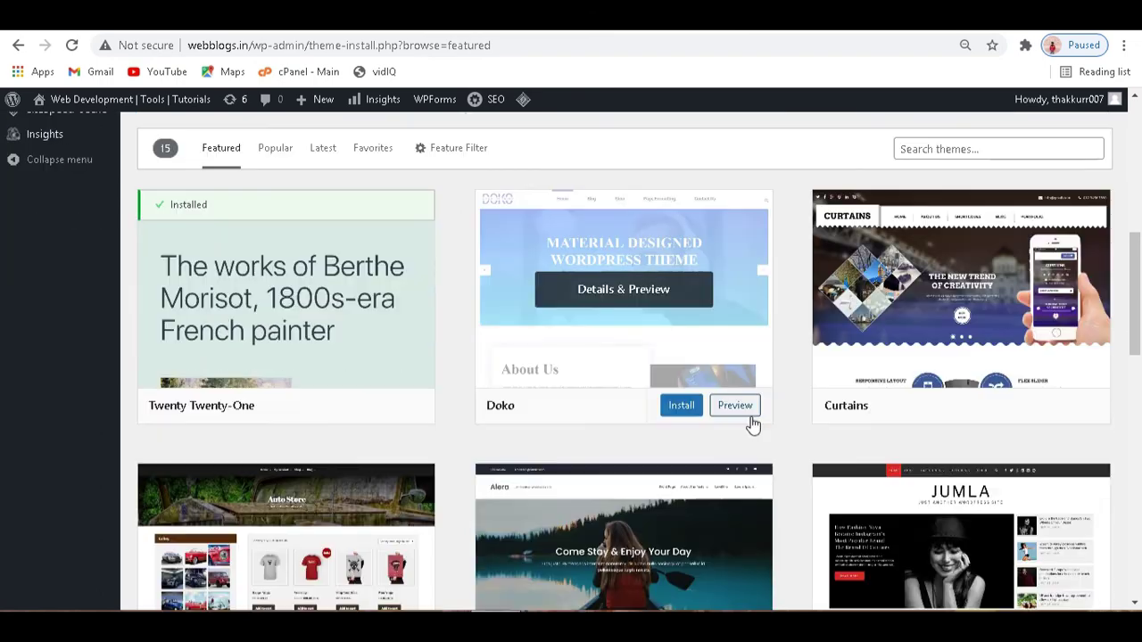